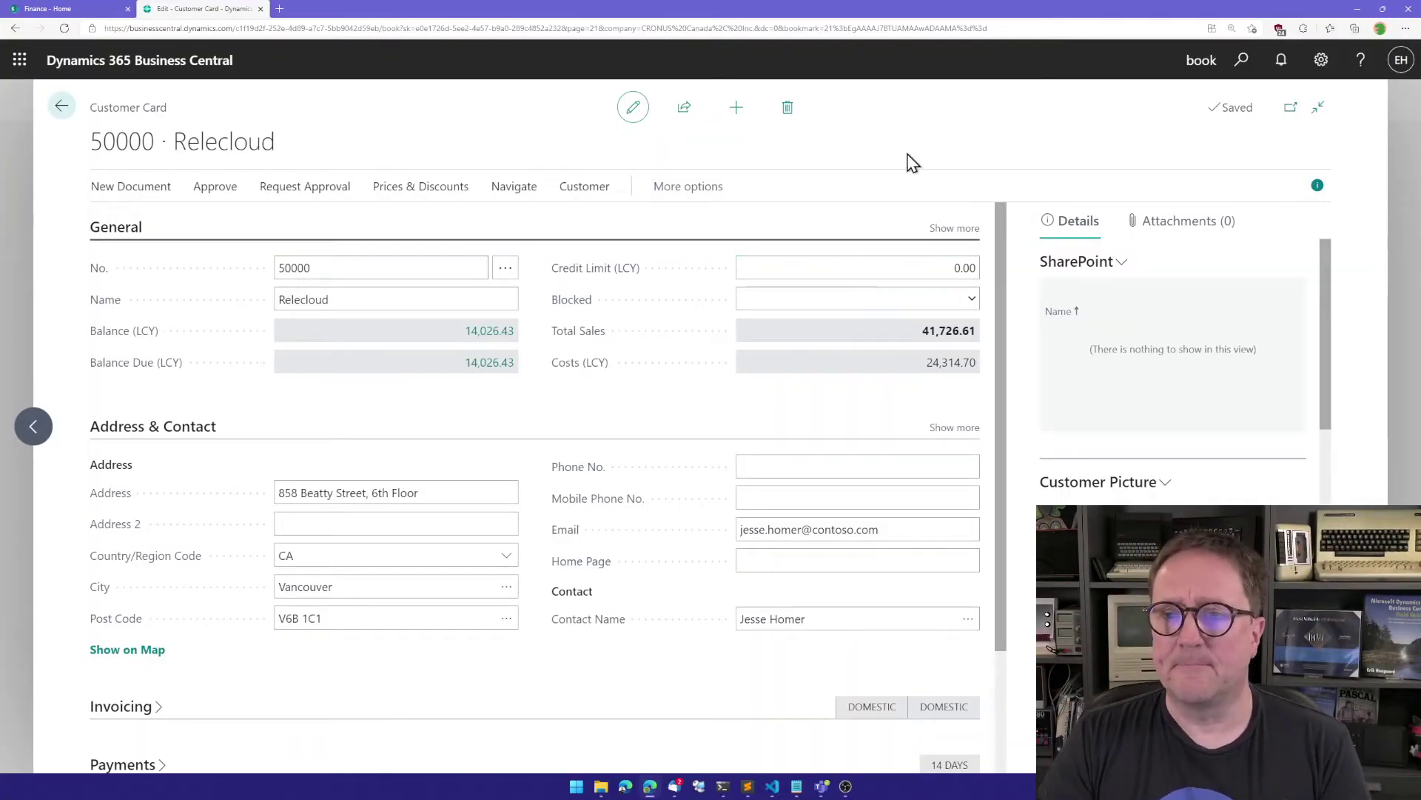
- Look up the DocuSign Setup page via search, then return to the Relecloud customer card
key(alt+q)
text(dou)
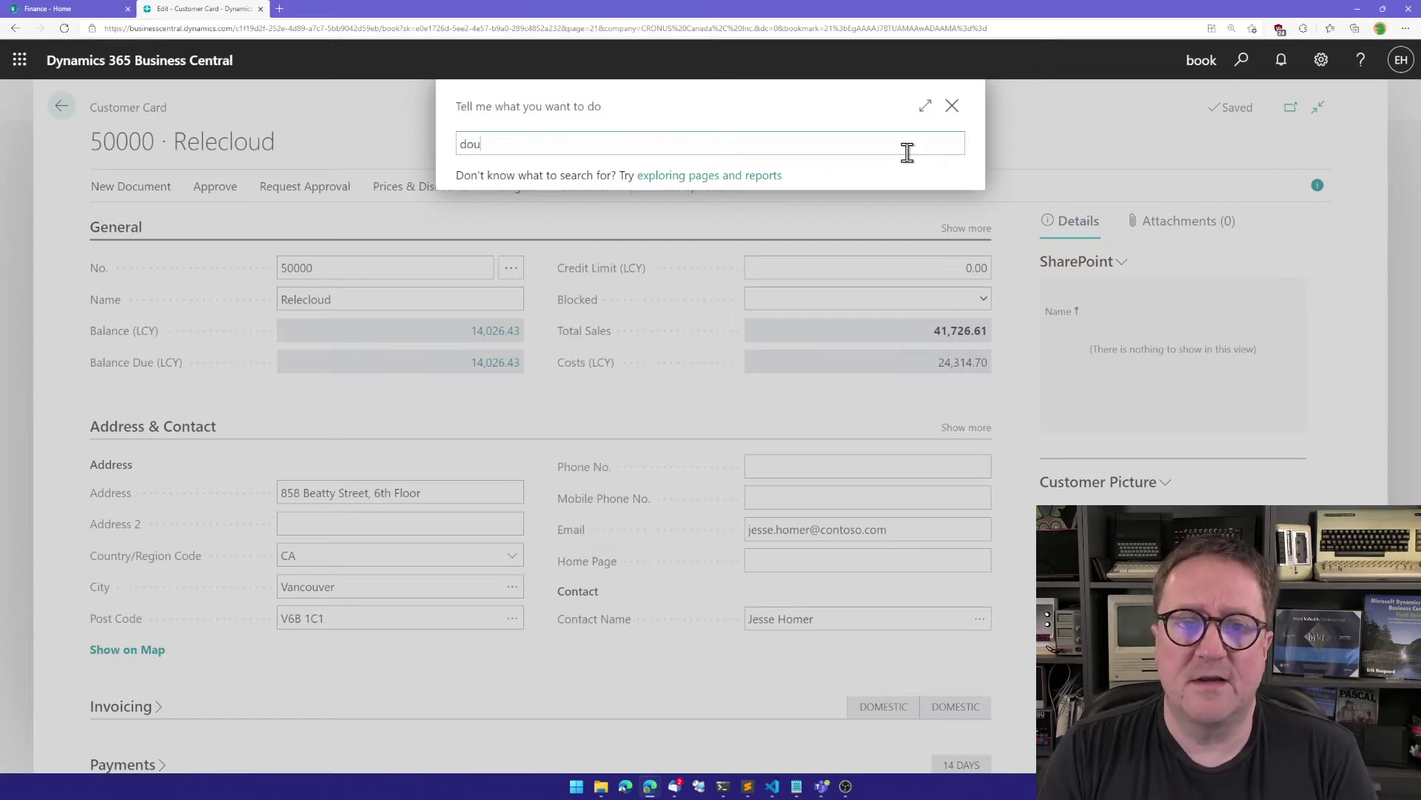
text(cusign)
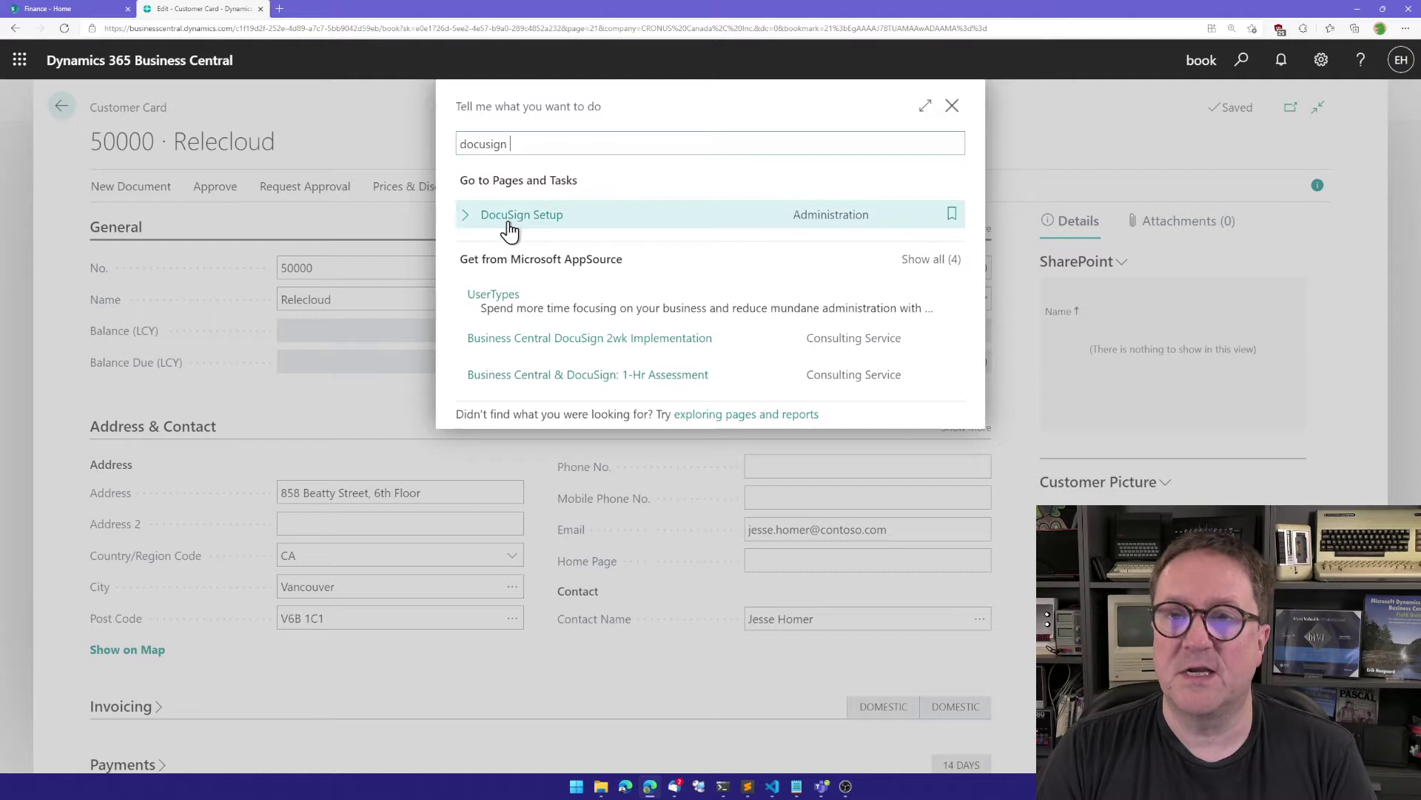
click(511, 218)
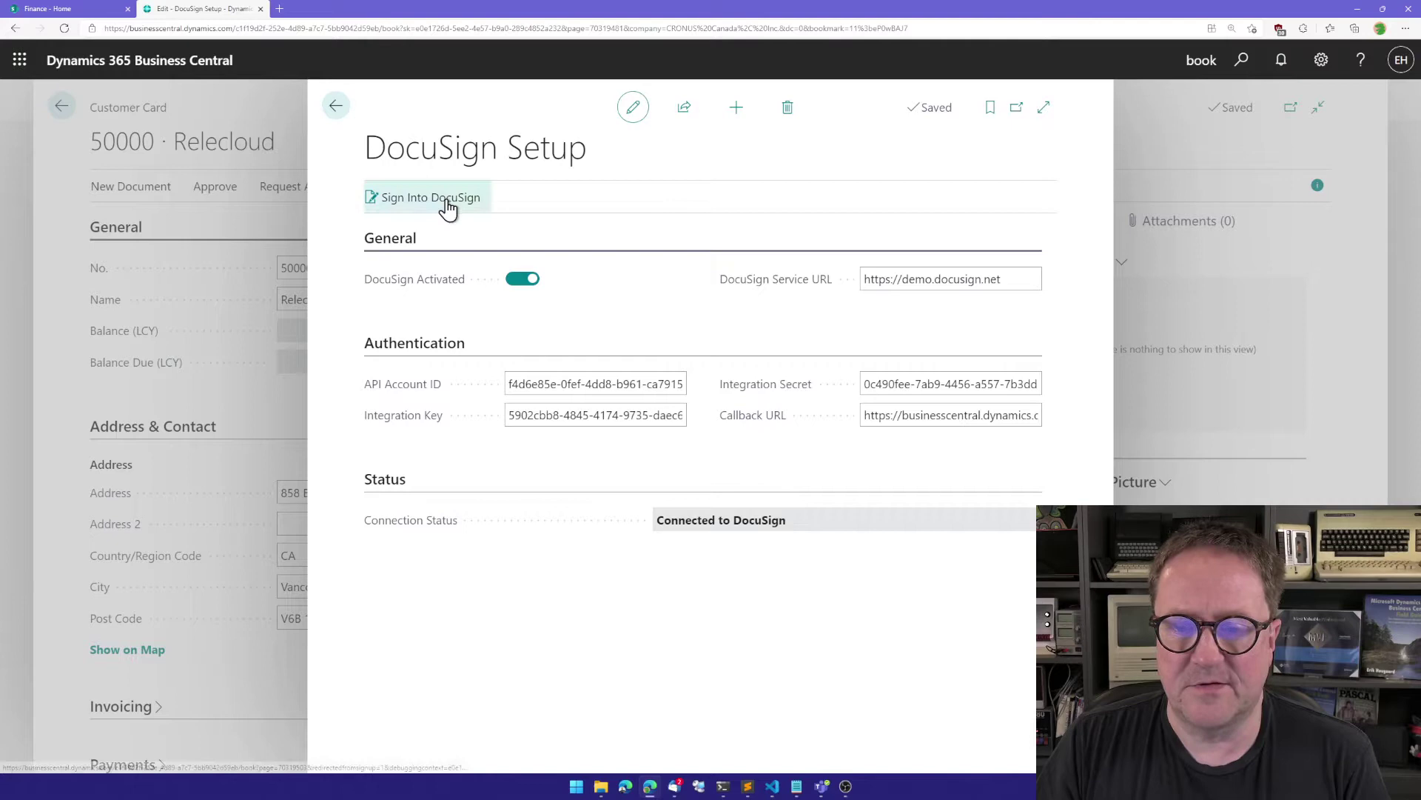
click(337, 110)
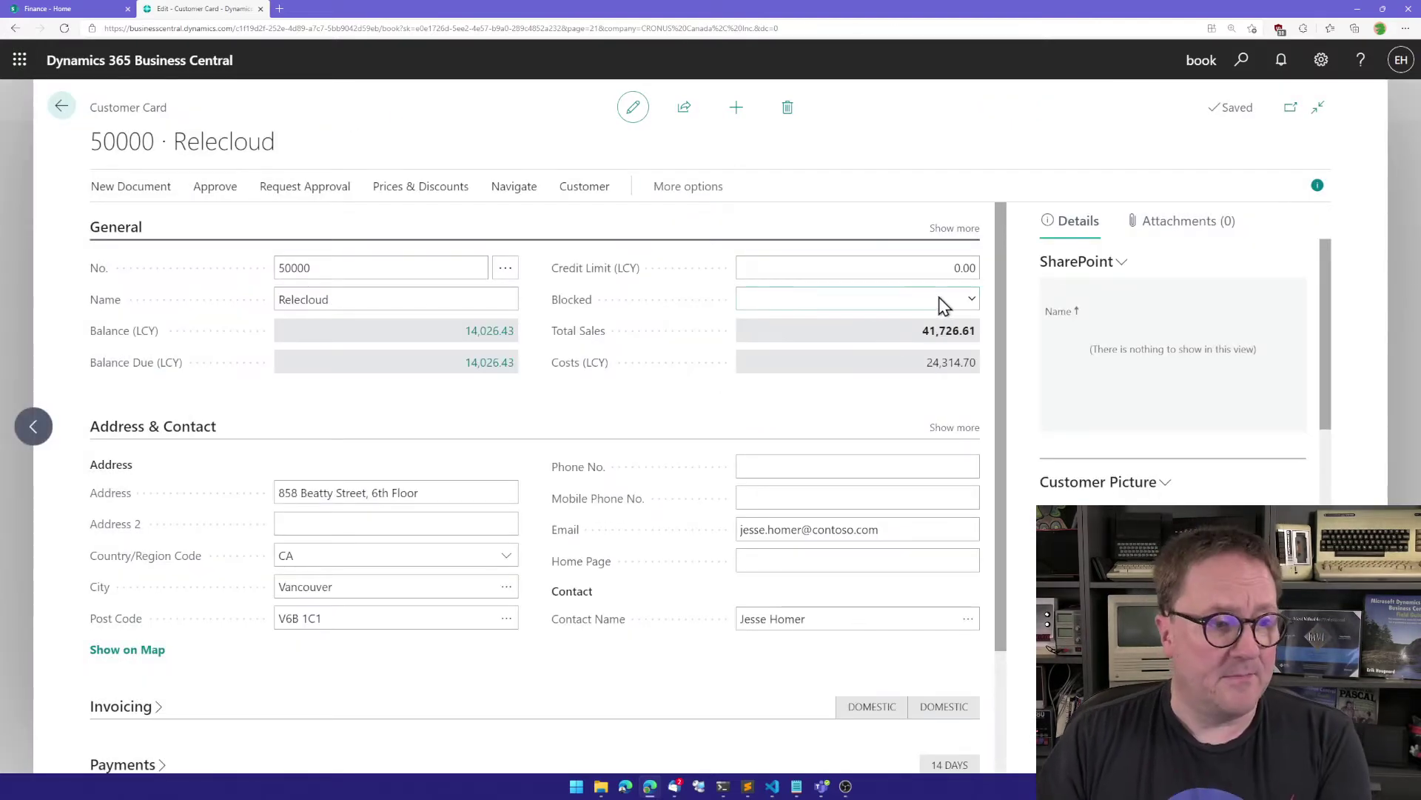
- Generate a document named 'Contract of the year' from the Letter to customer template
click(1084, 275)
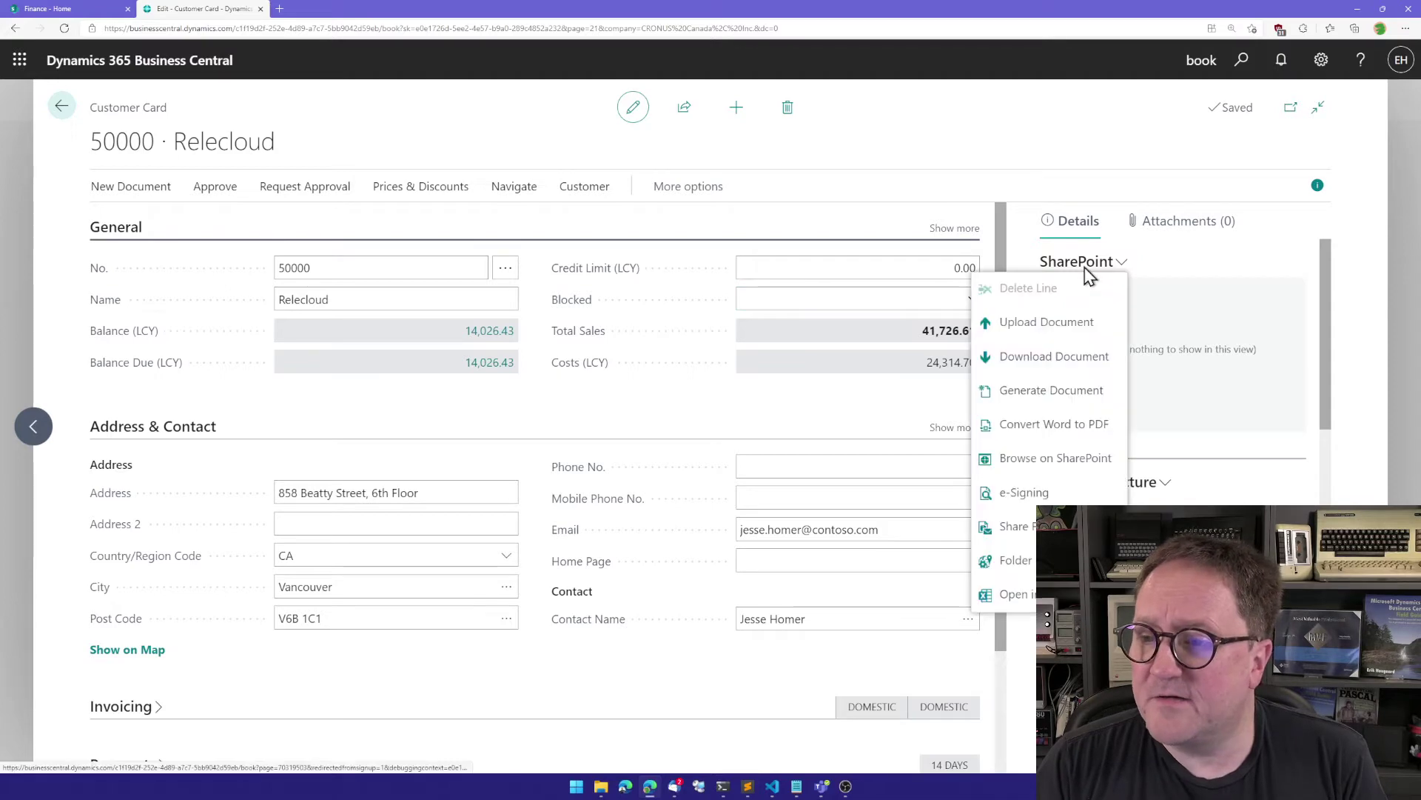
click(1066, 392)
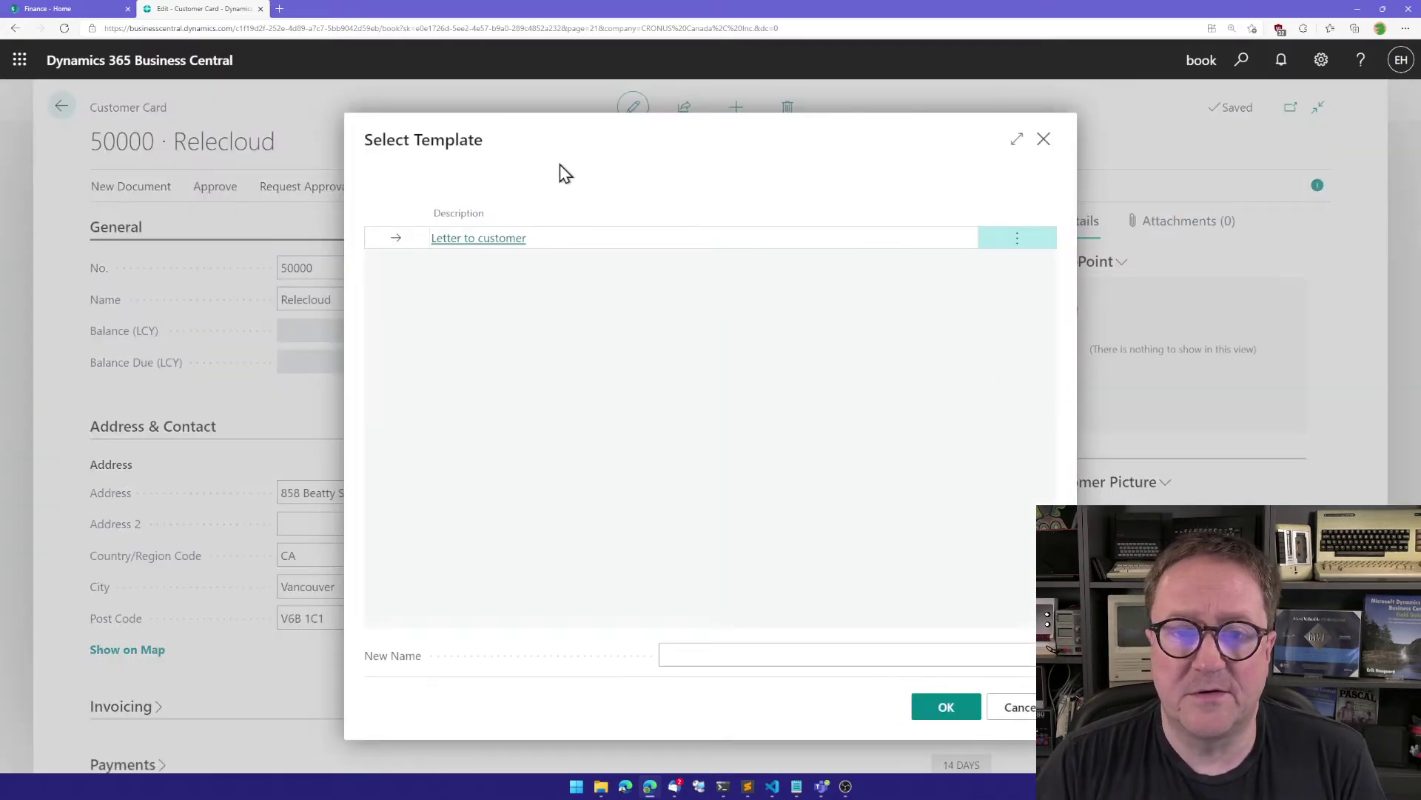
click(743, 655)
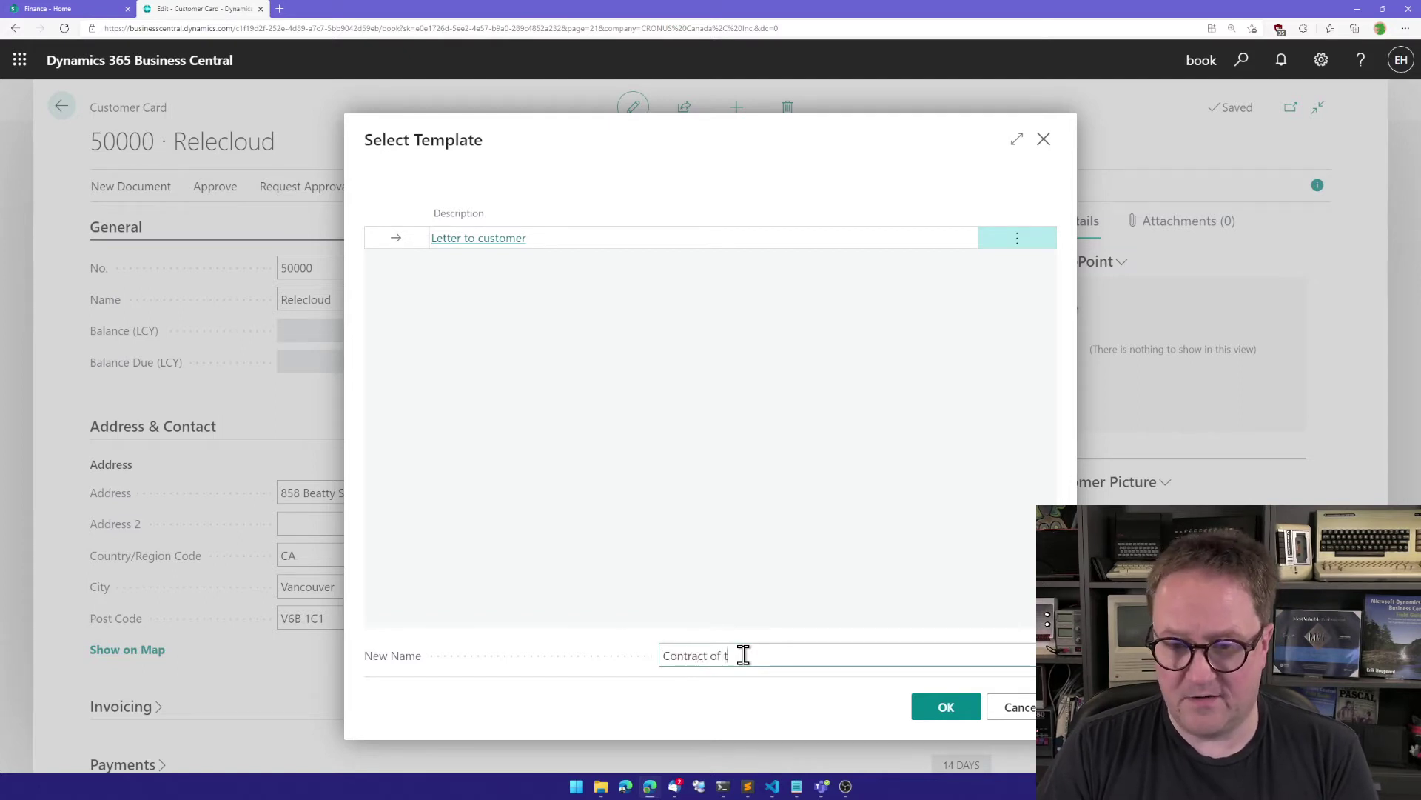
click(943, 707)
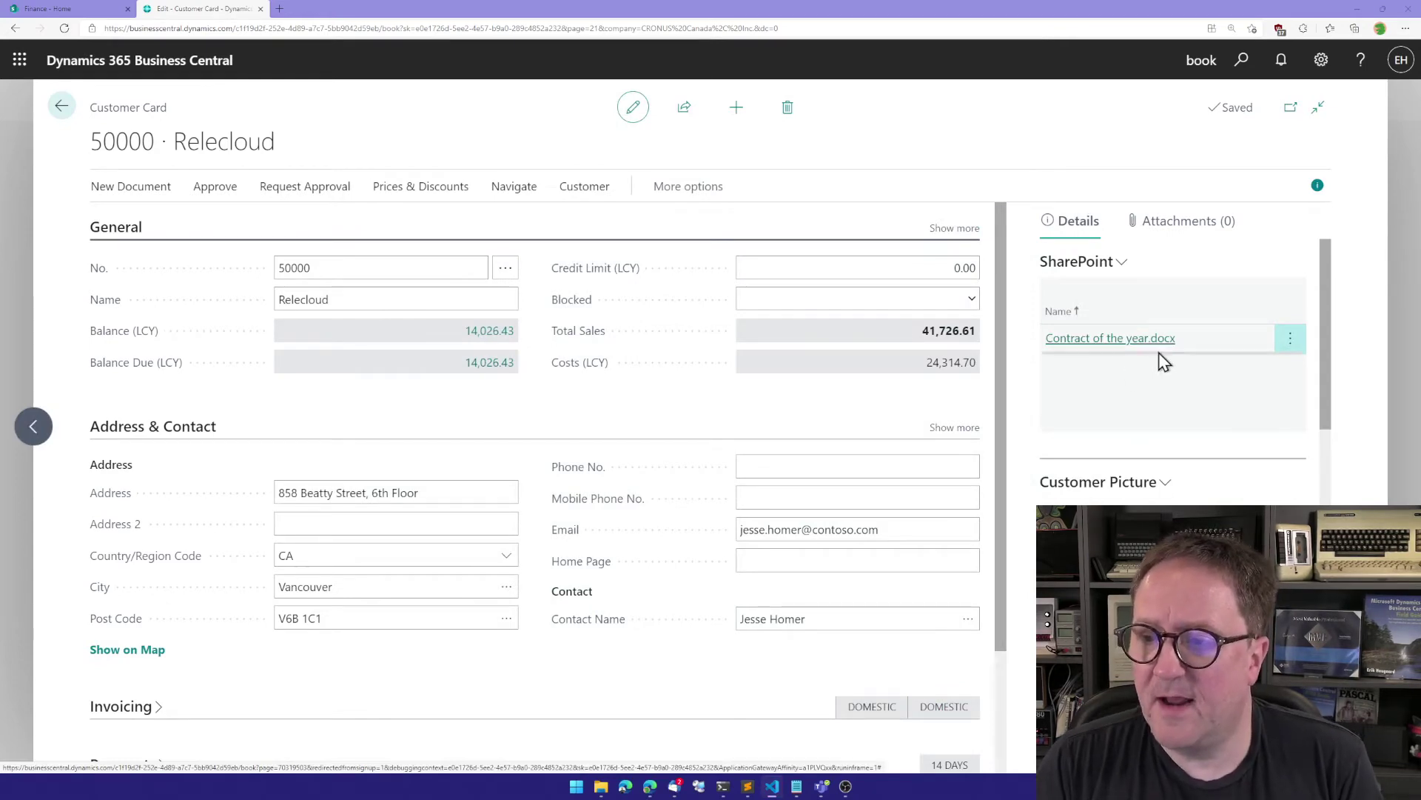
- Replace the letter's placeholder with 'The deal of a lifetime, you just have to sign :)' in Word
click(1121, 339)
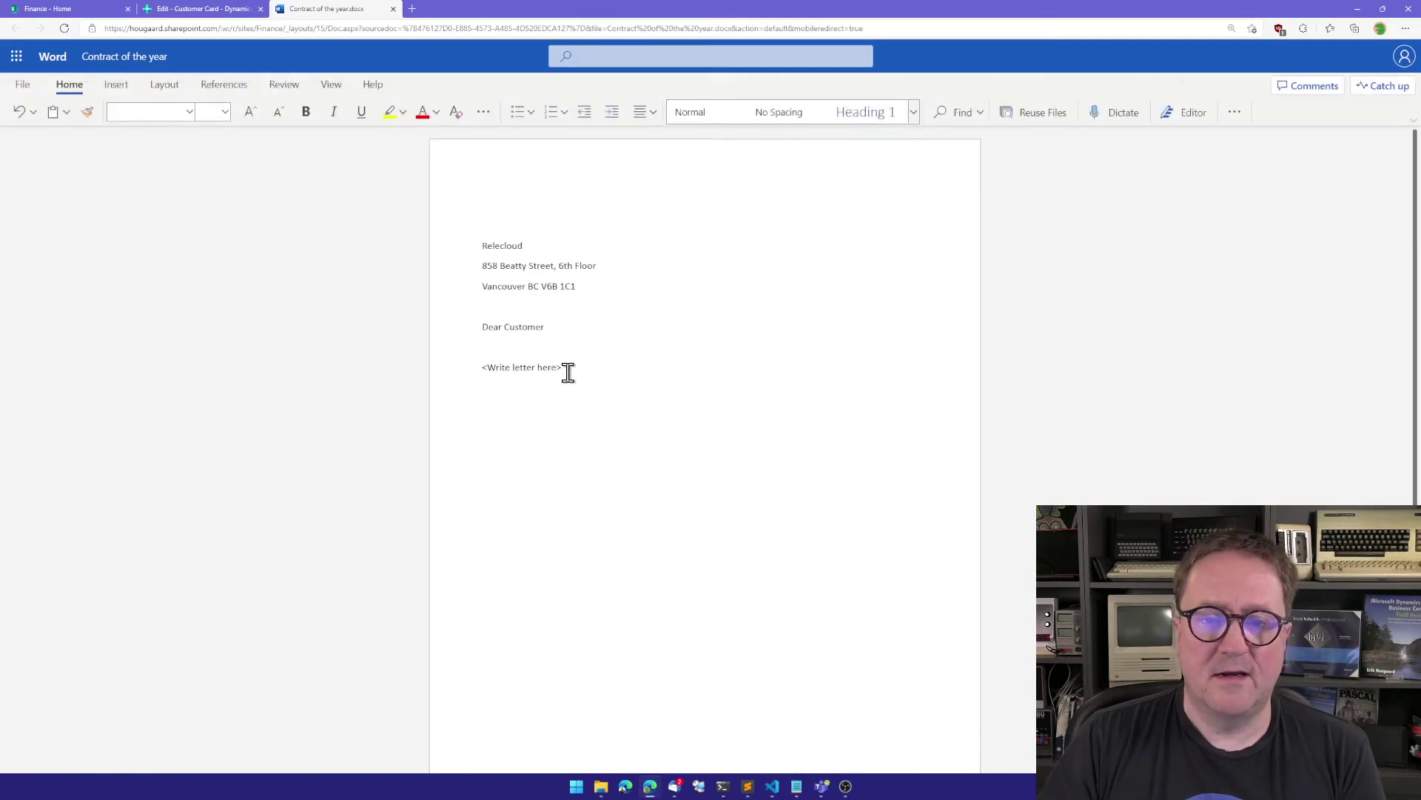
click(578, 366)
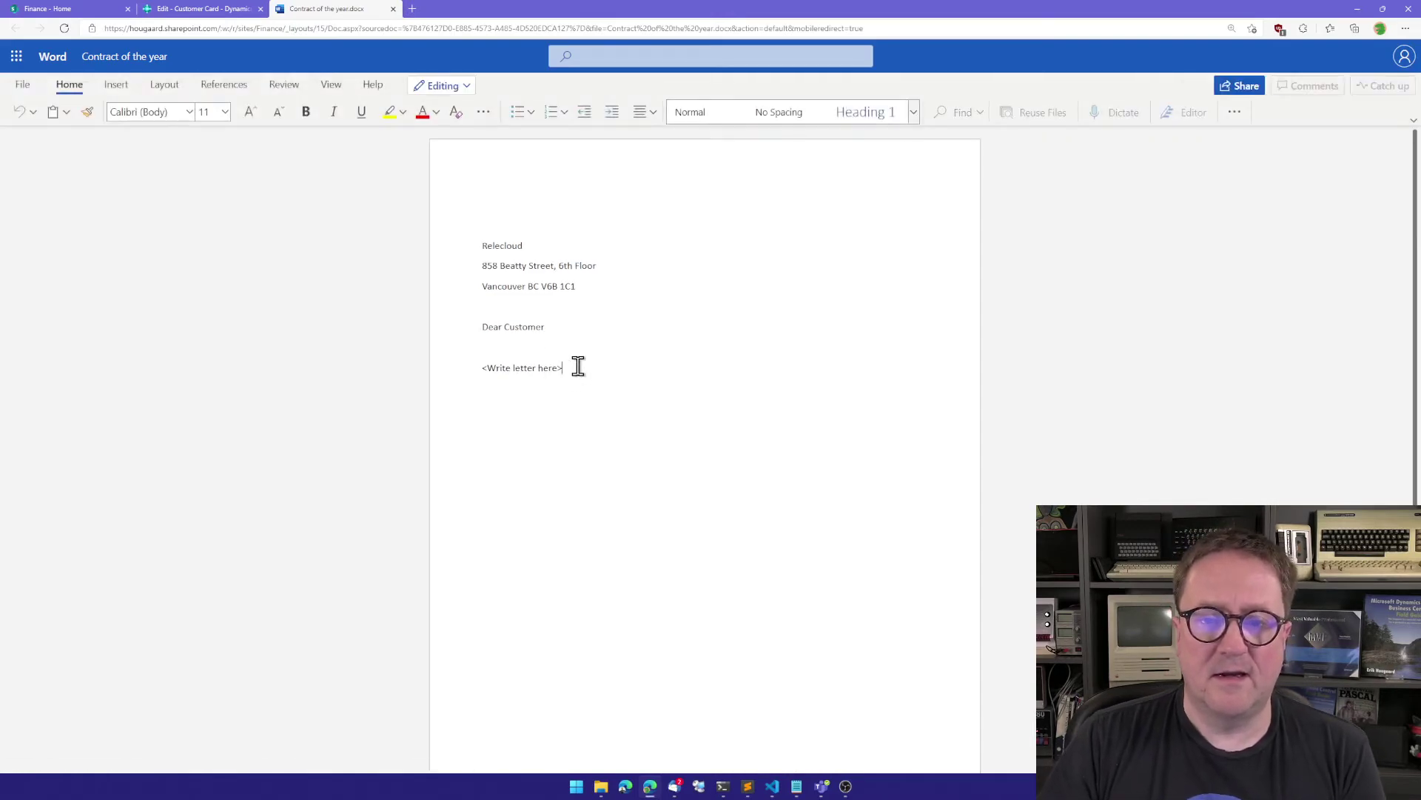
key(BackSpace)
key(BackSpace)
key(BackSpace)
key(BackSpace)
key(BackSpace)
key(BackSpace)
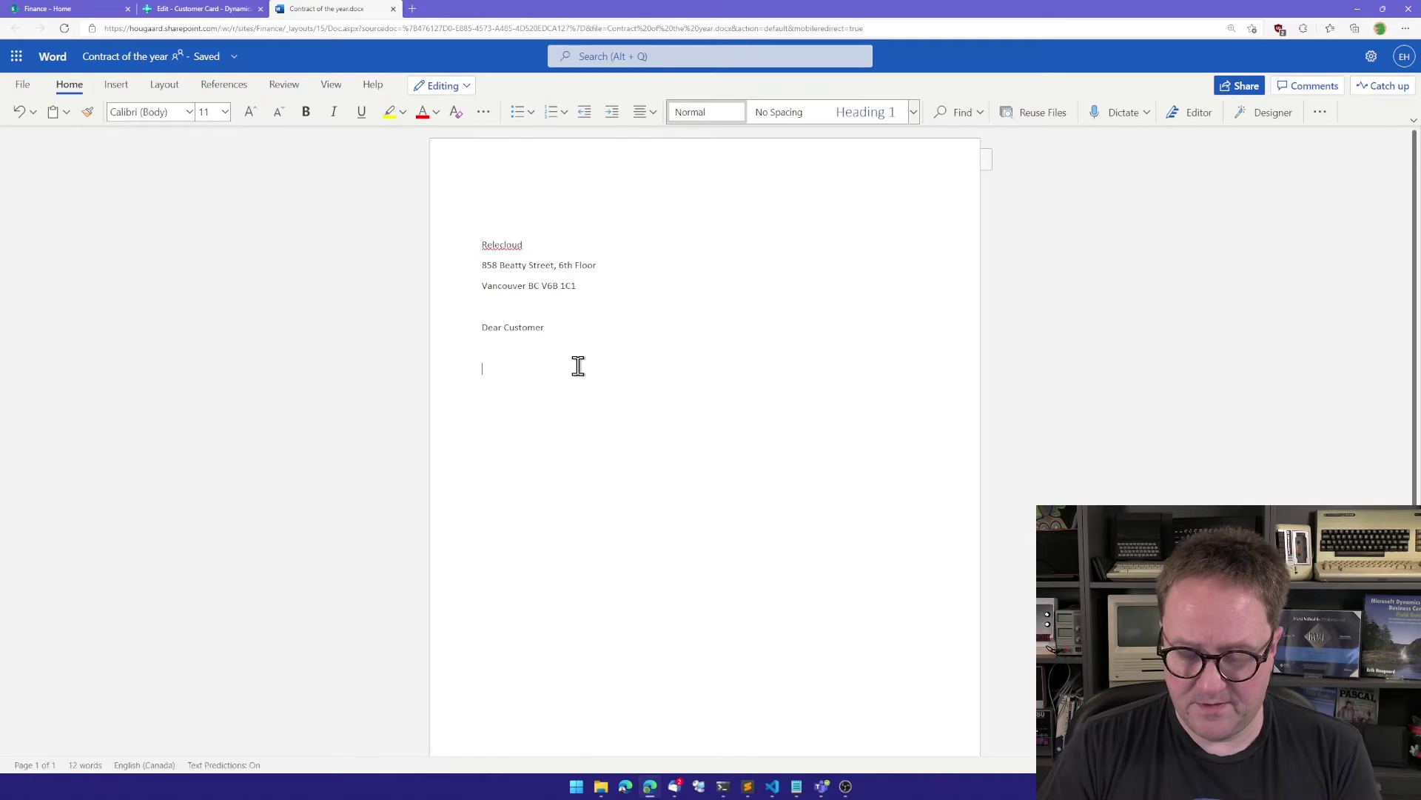
text(The deal)
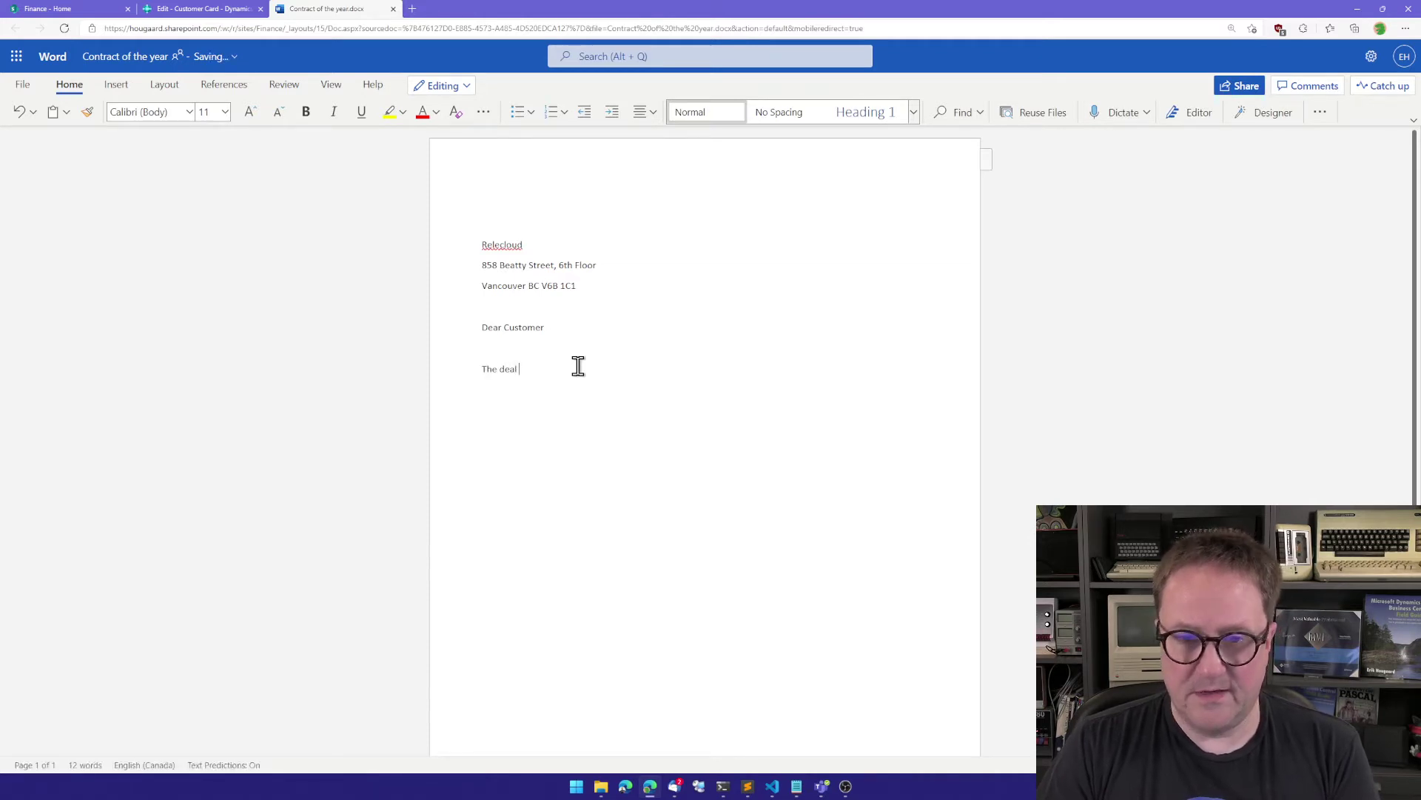
text( of a life)
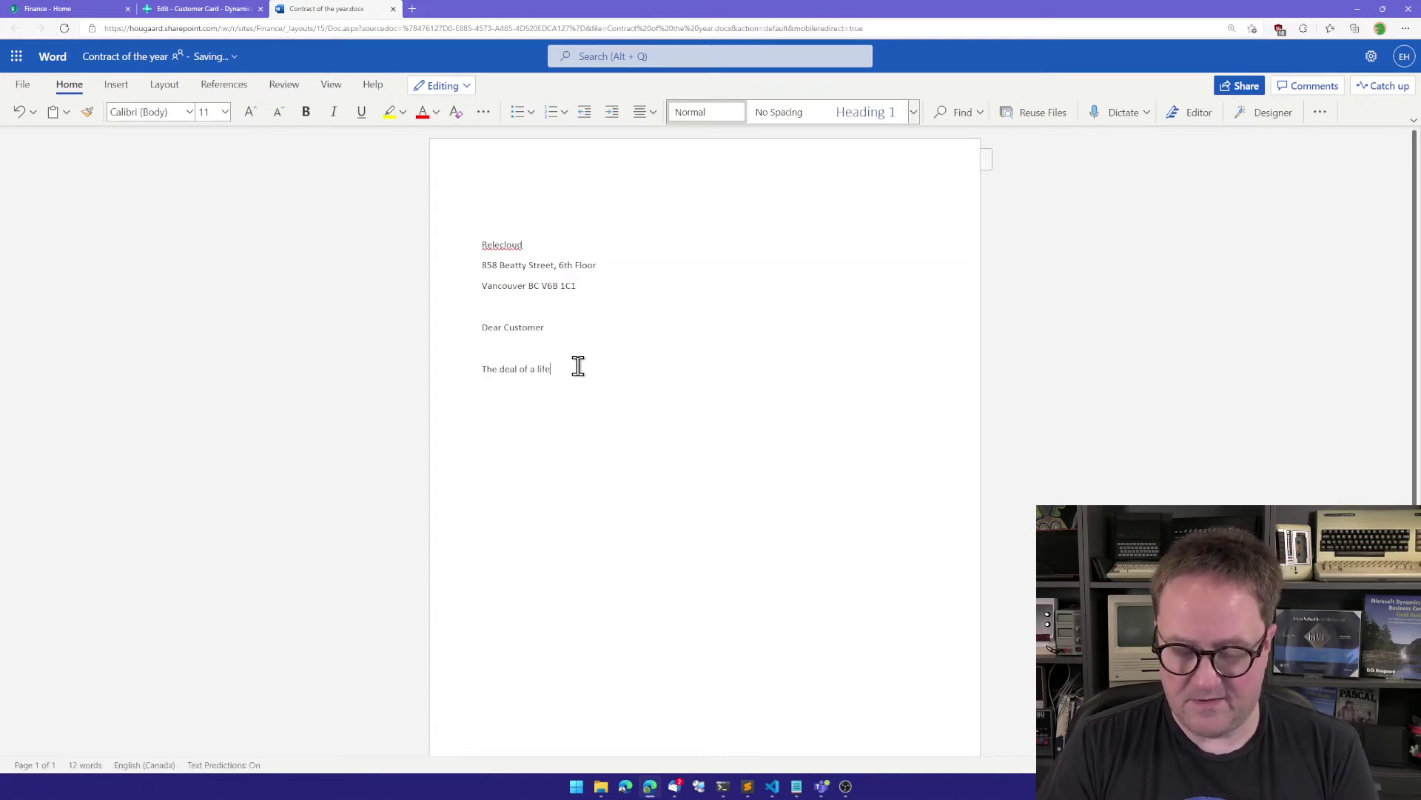
text(time, you just h)
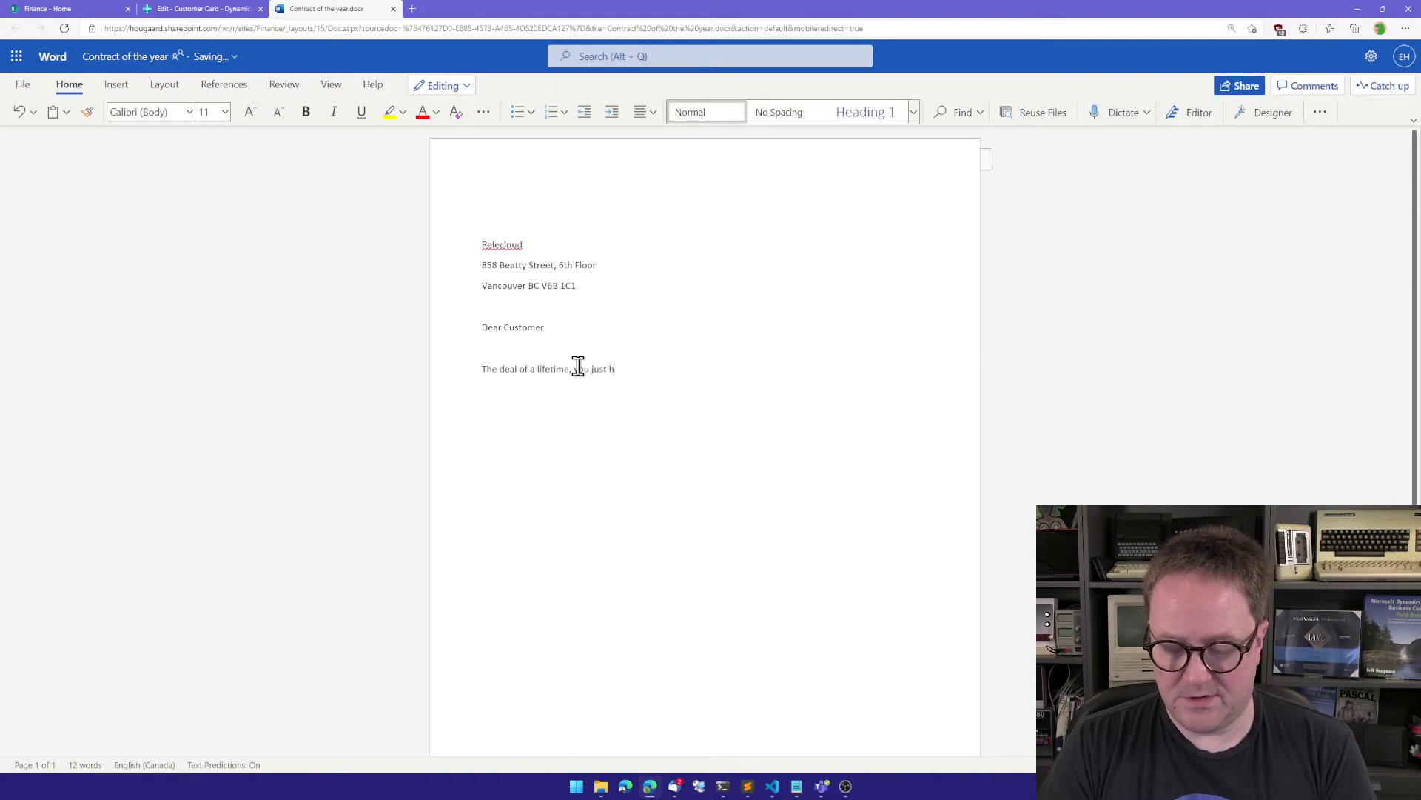
text(ave to si)
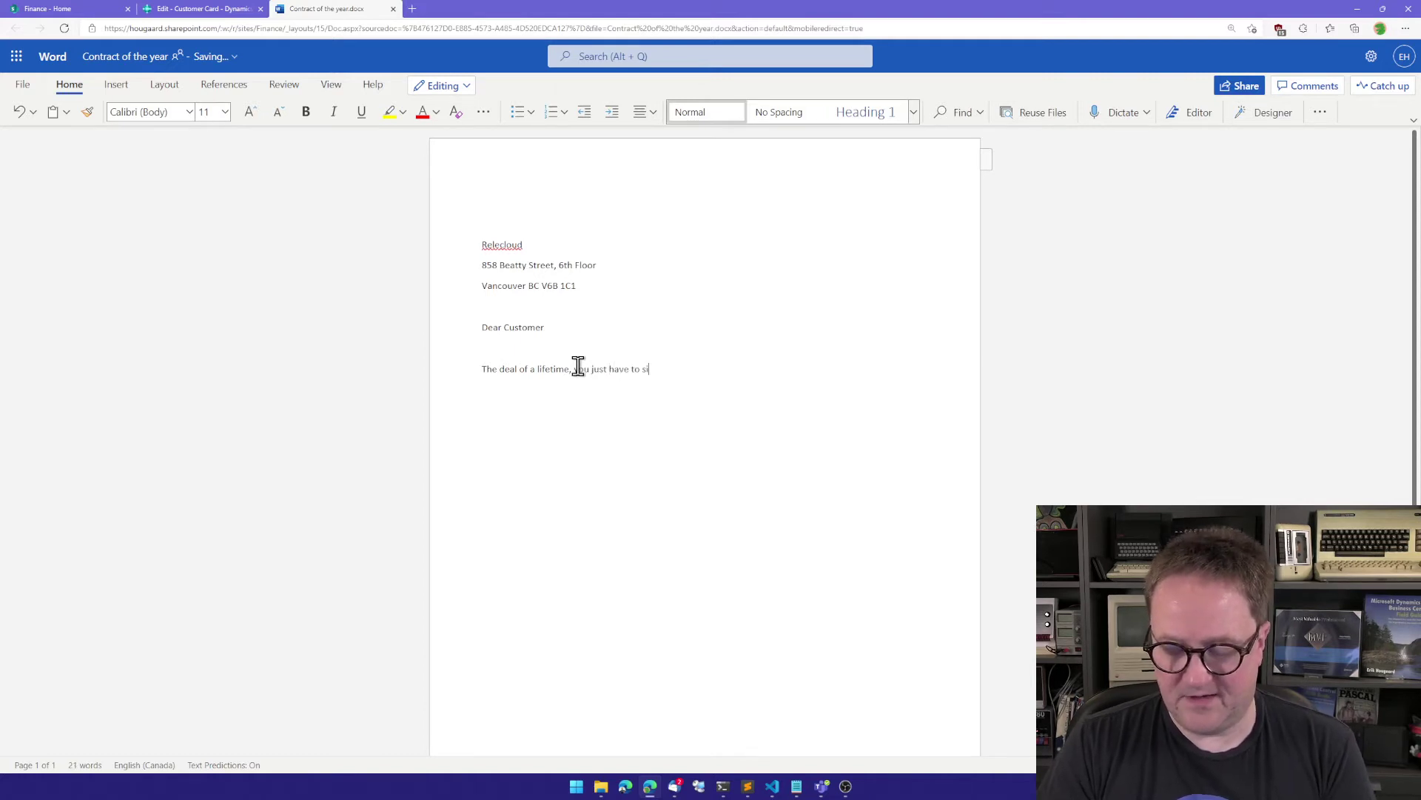
text(gn :))
key(Return)
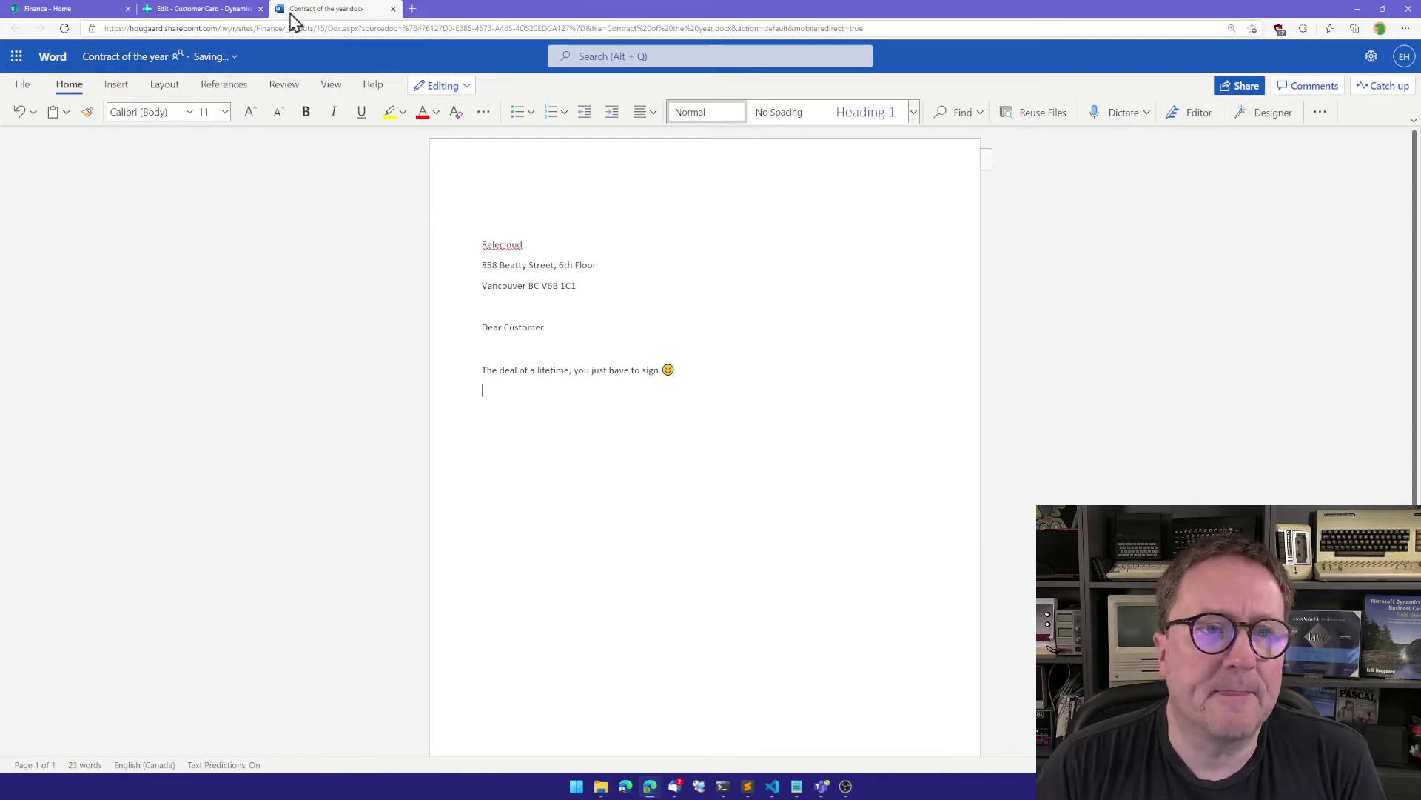
click(393, 9)
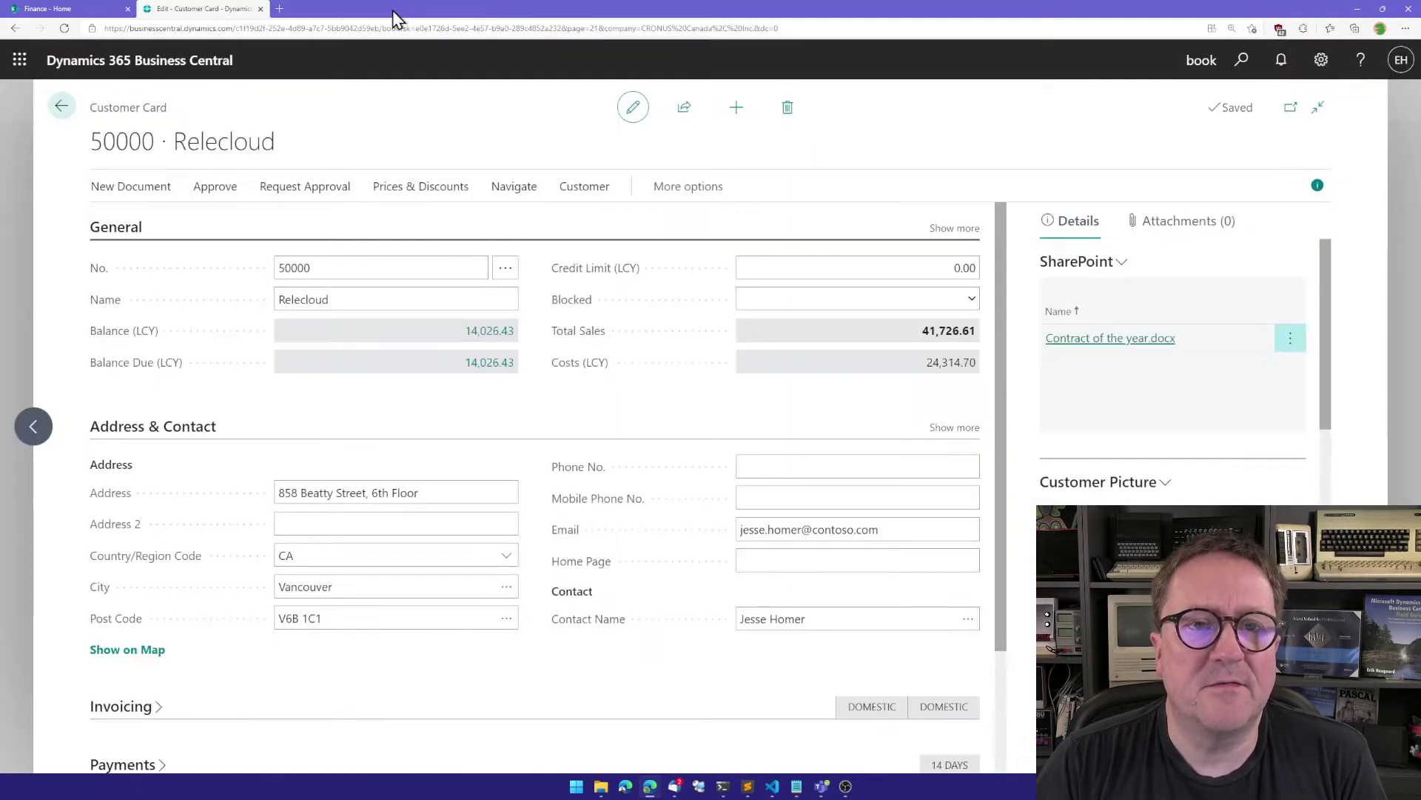
- Reopen Contract of the year.docx to confirm the new sentence was saved, then close it
click(1100, 341)
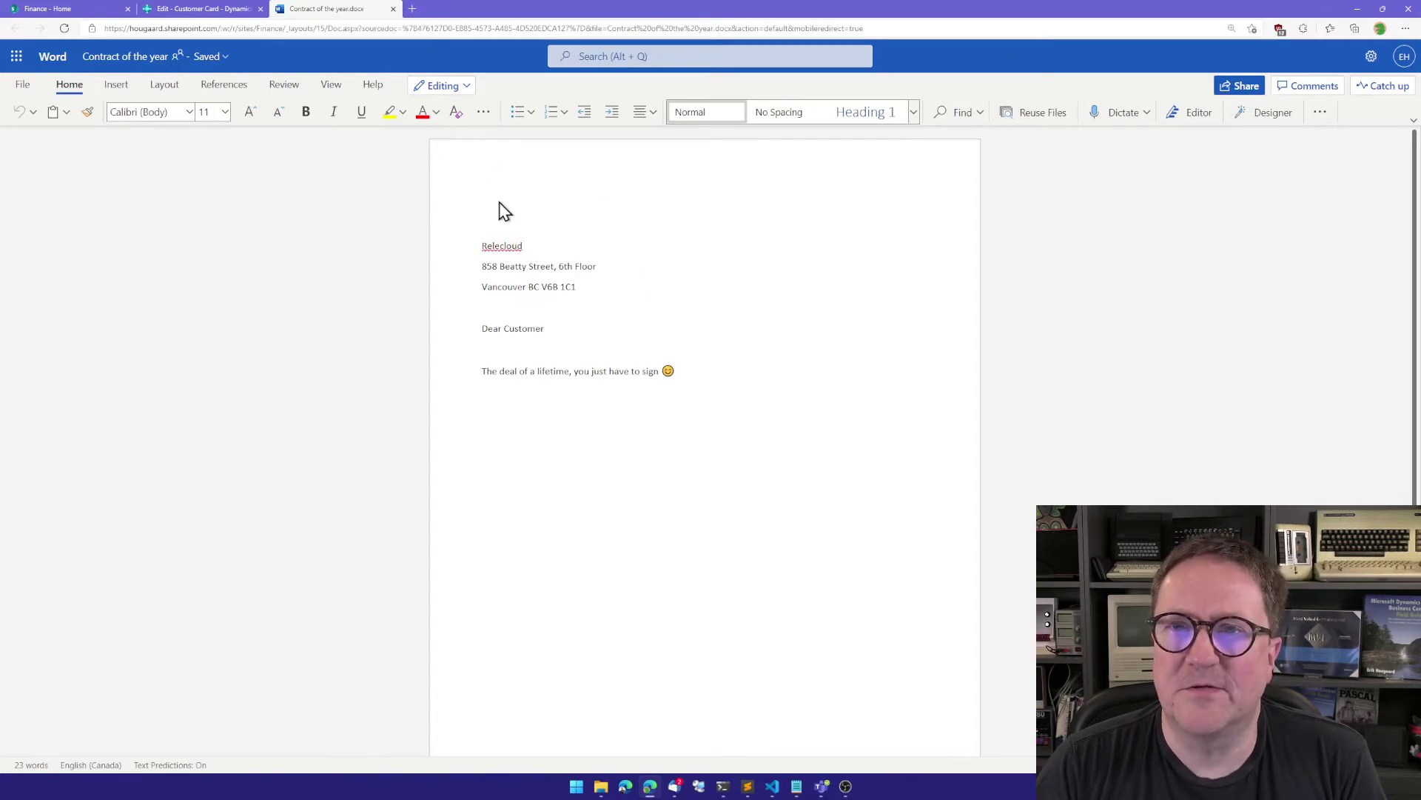
click(394, 8)
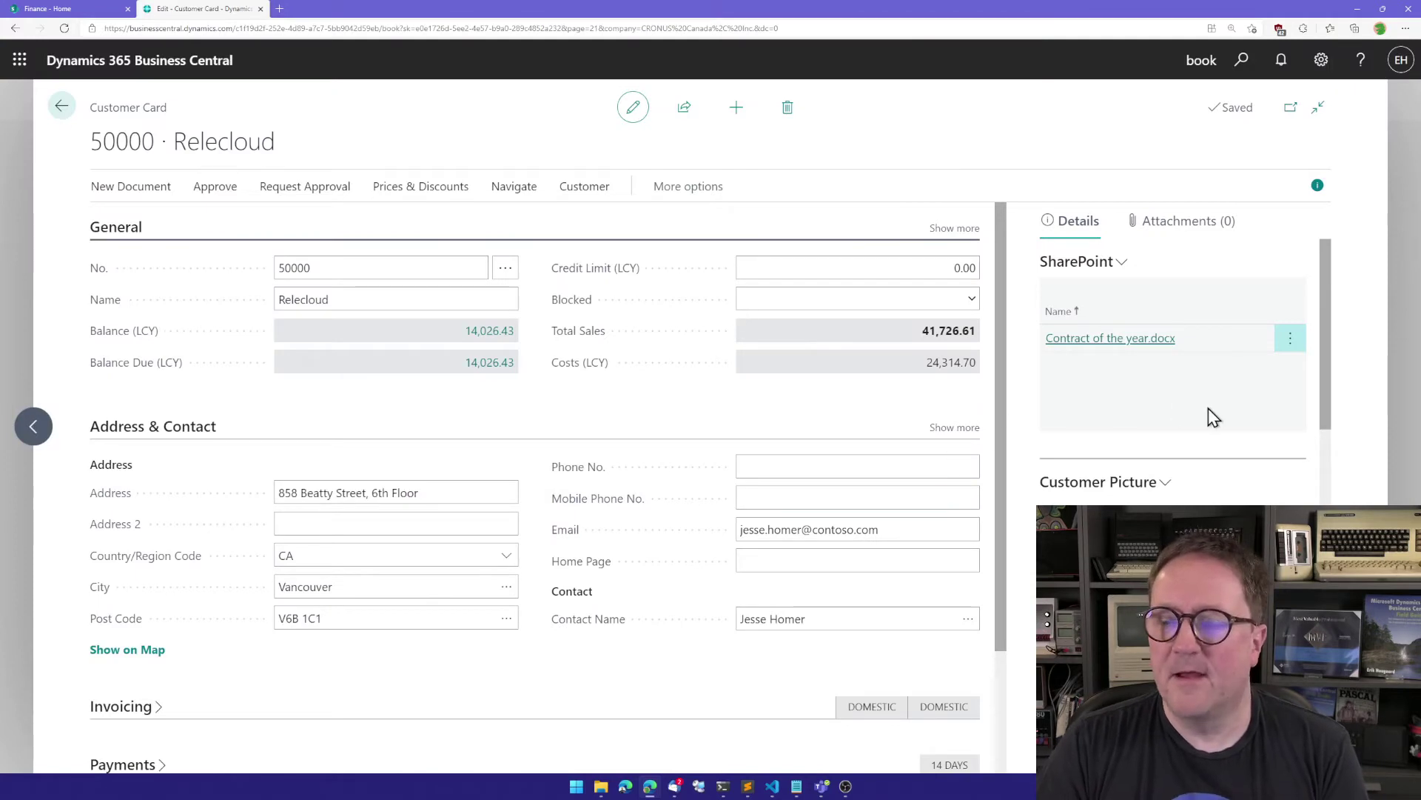
- Send Contract of the year.docx to DocuSign with one signer's full name and e-mail
click(1085, 263)
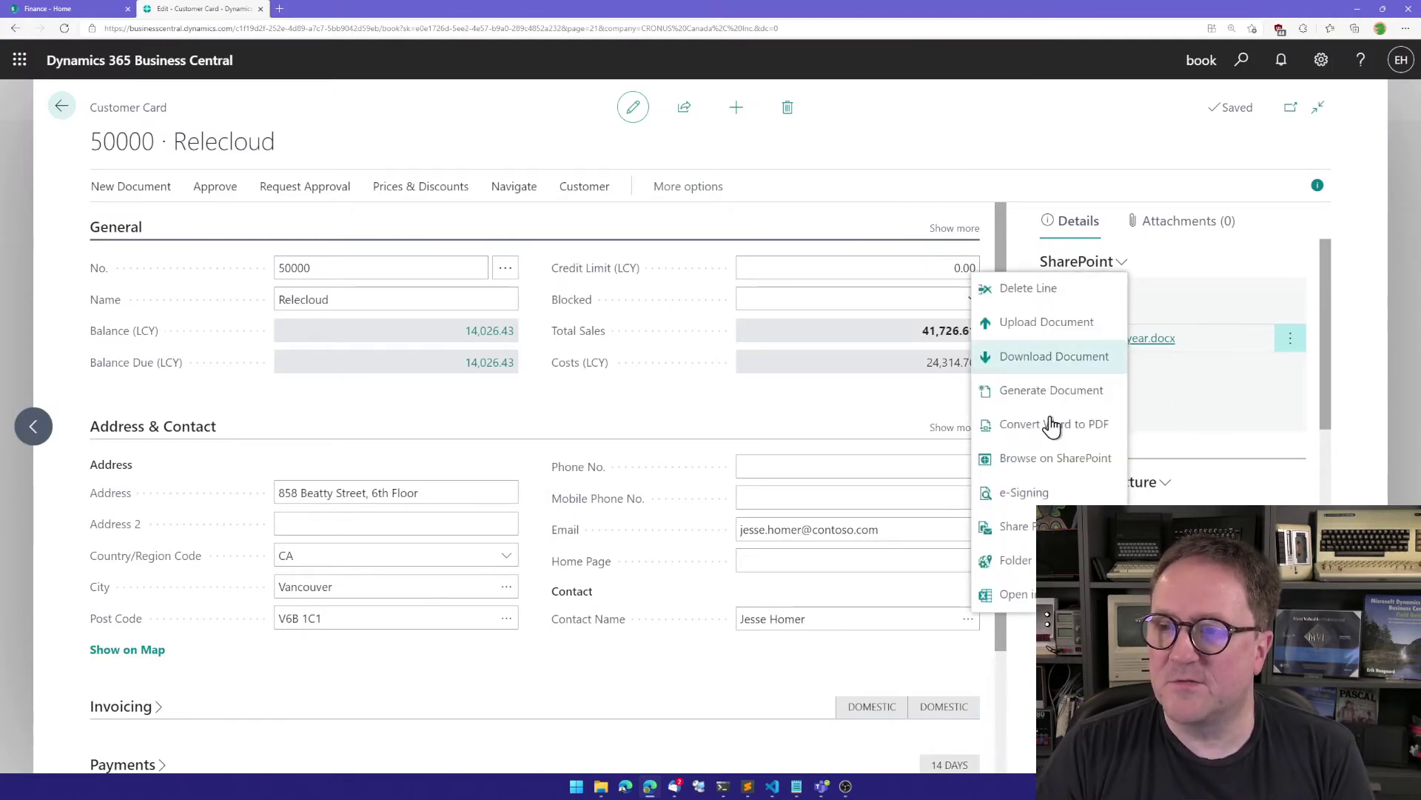
click(1055, 495)
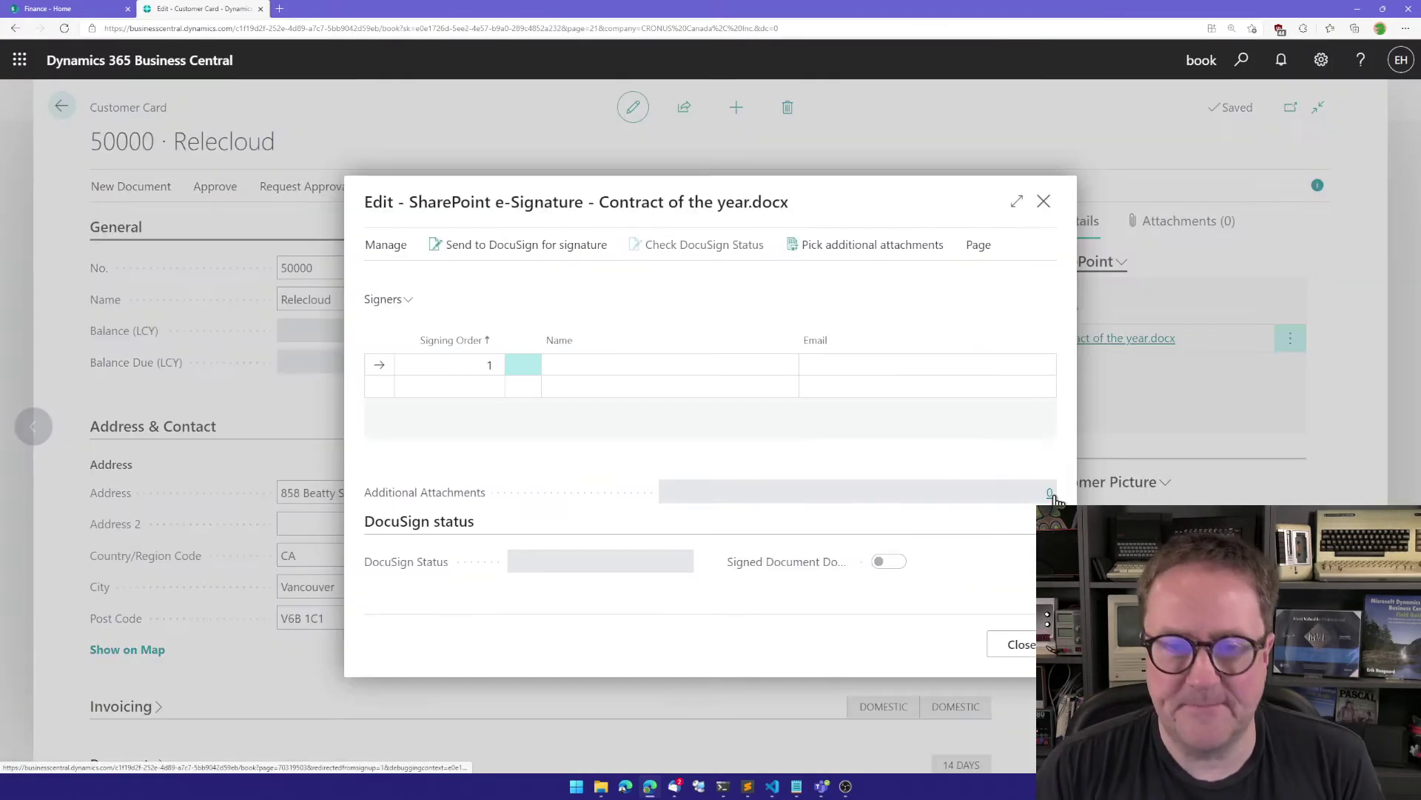
click(676, 365)
text(Erik)
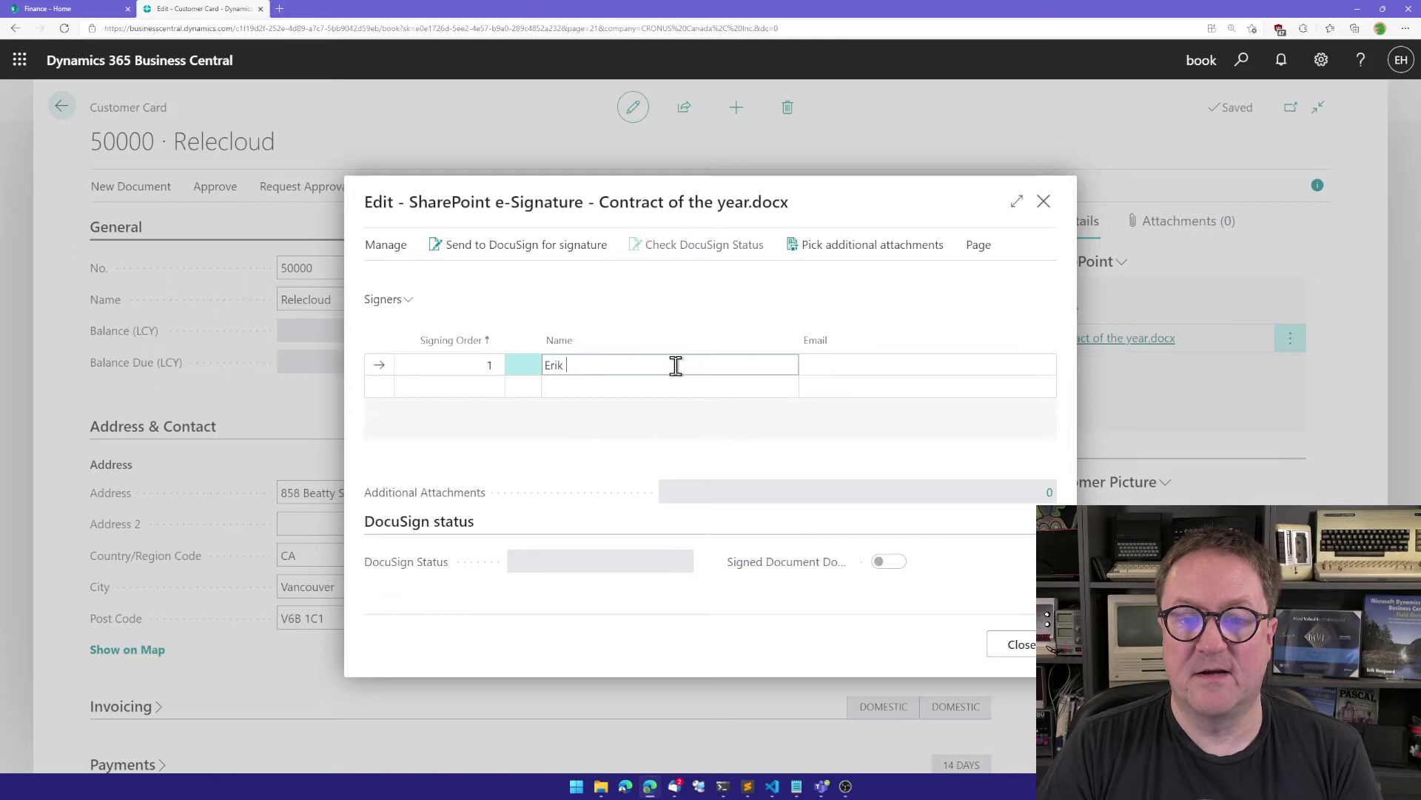
text( Hougaard)
key(Tab)
text(erik)
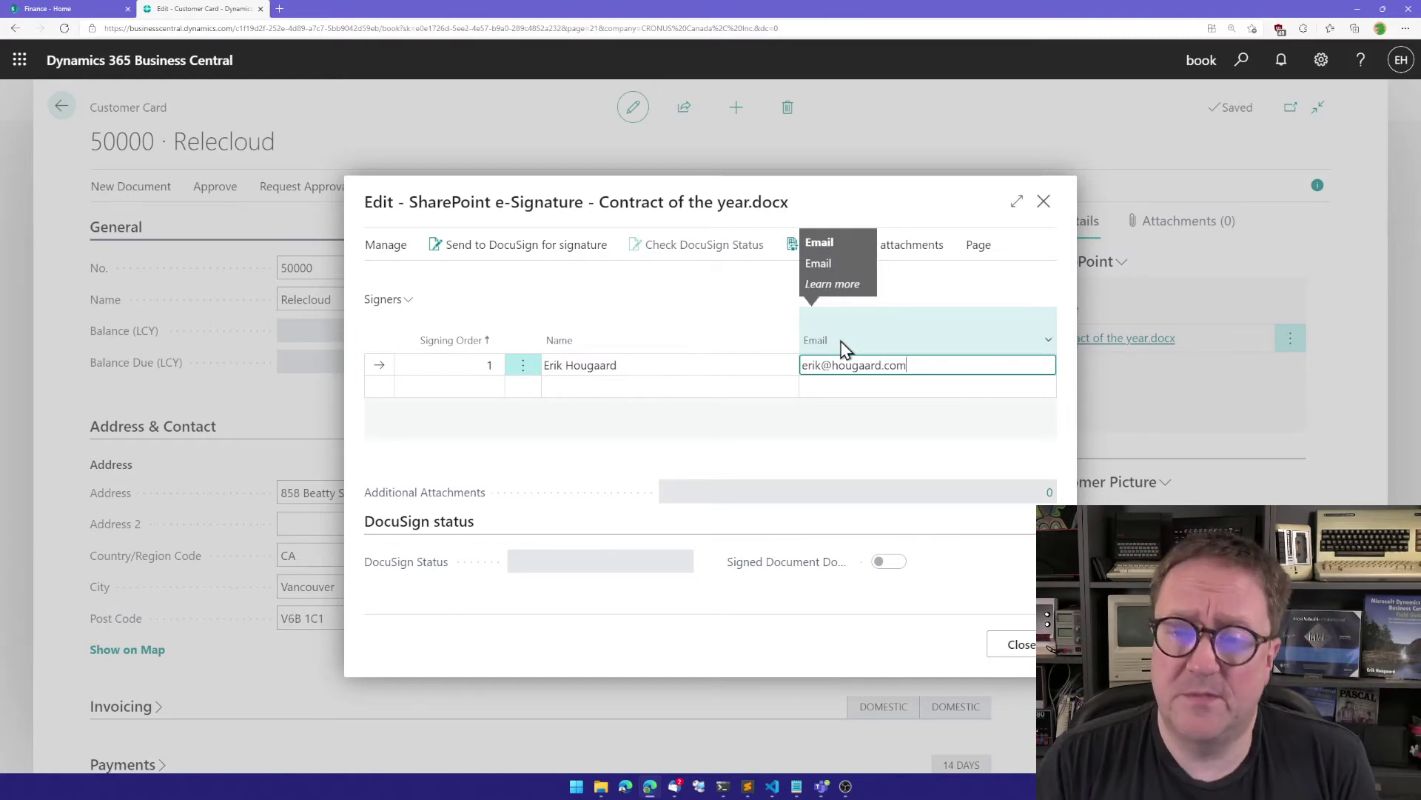
key(Tab)
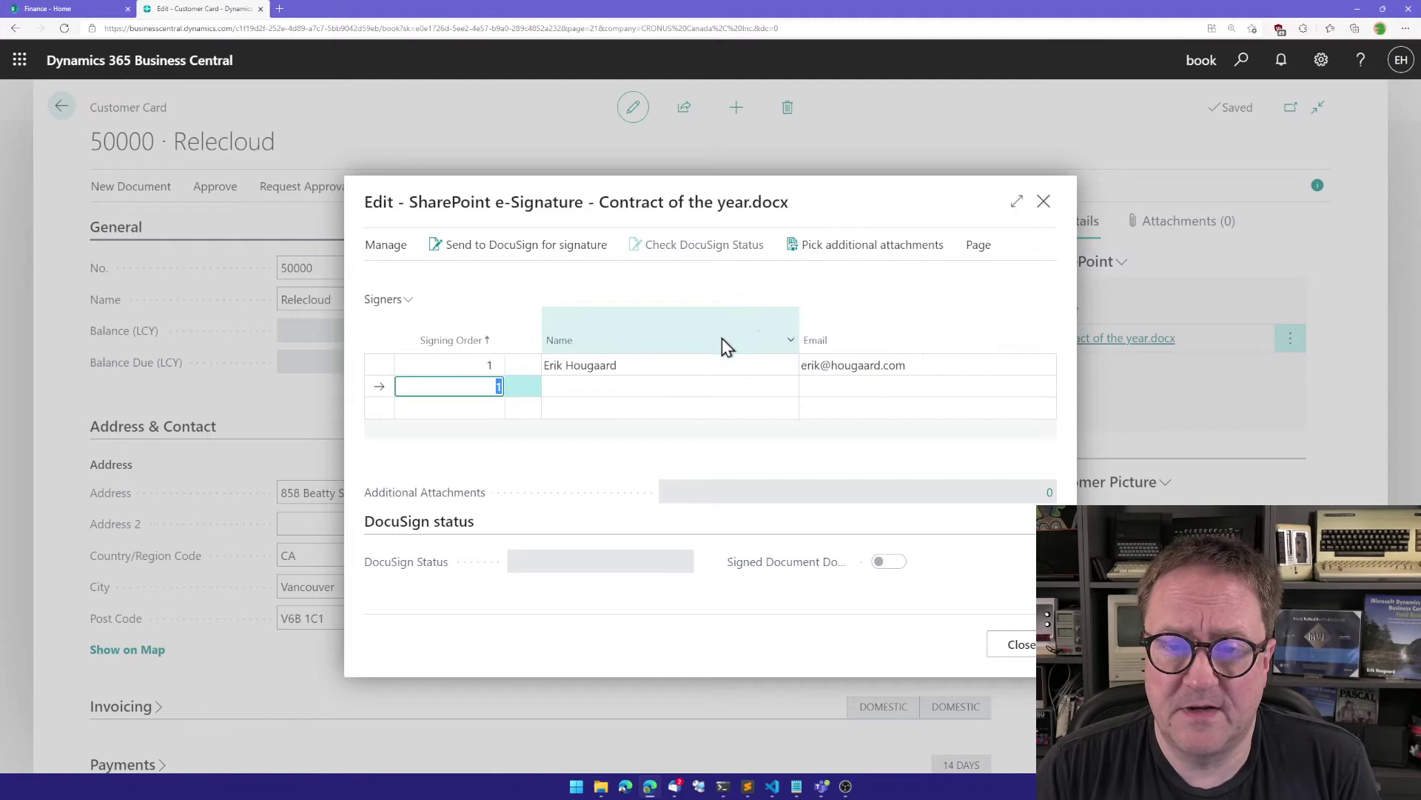
key(Up)
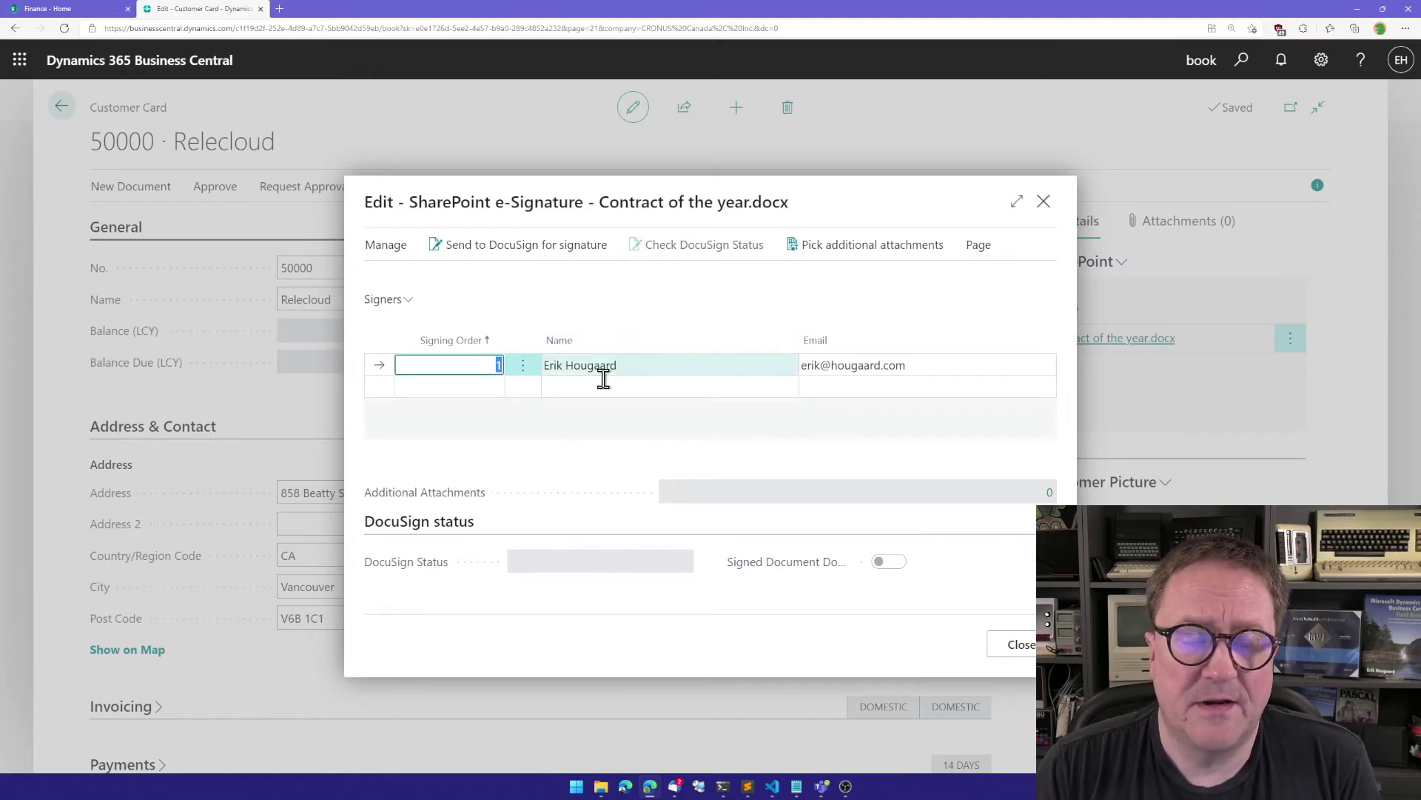
click(517, 244)
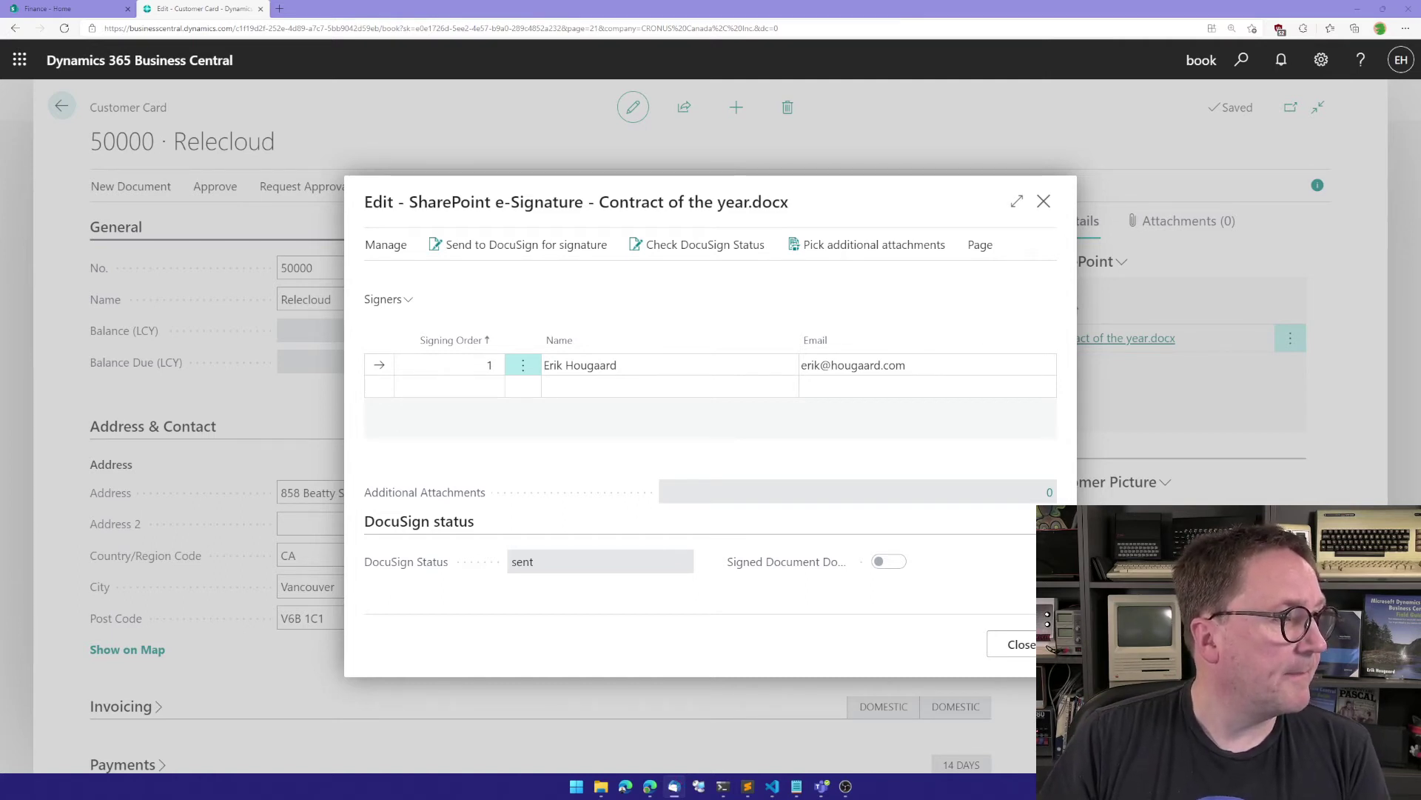
- Open the contract for review from the DocuSign signing e-mail in Thunderbird
drag(0, 196, 434, 201)
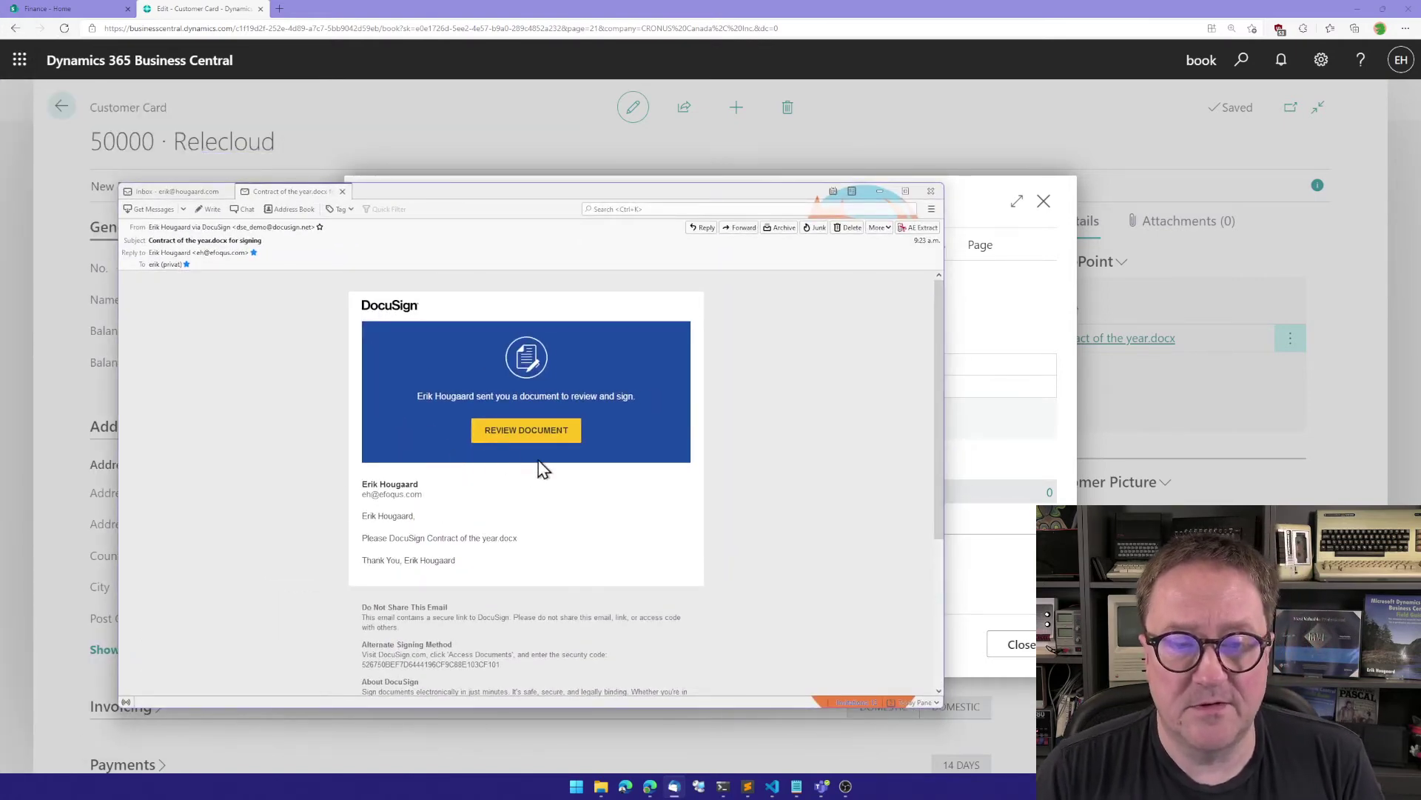
click(519, 433)
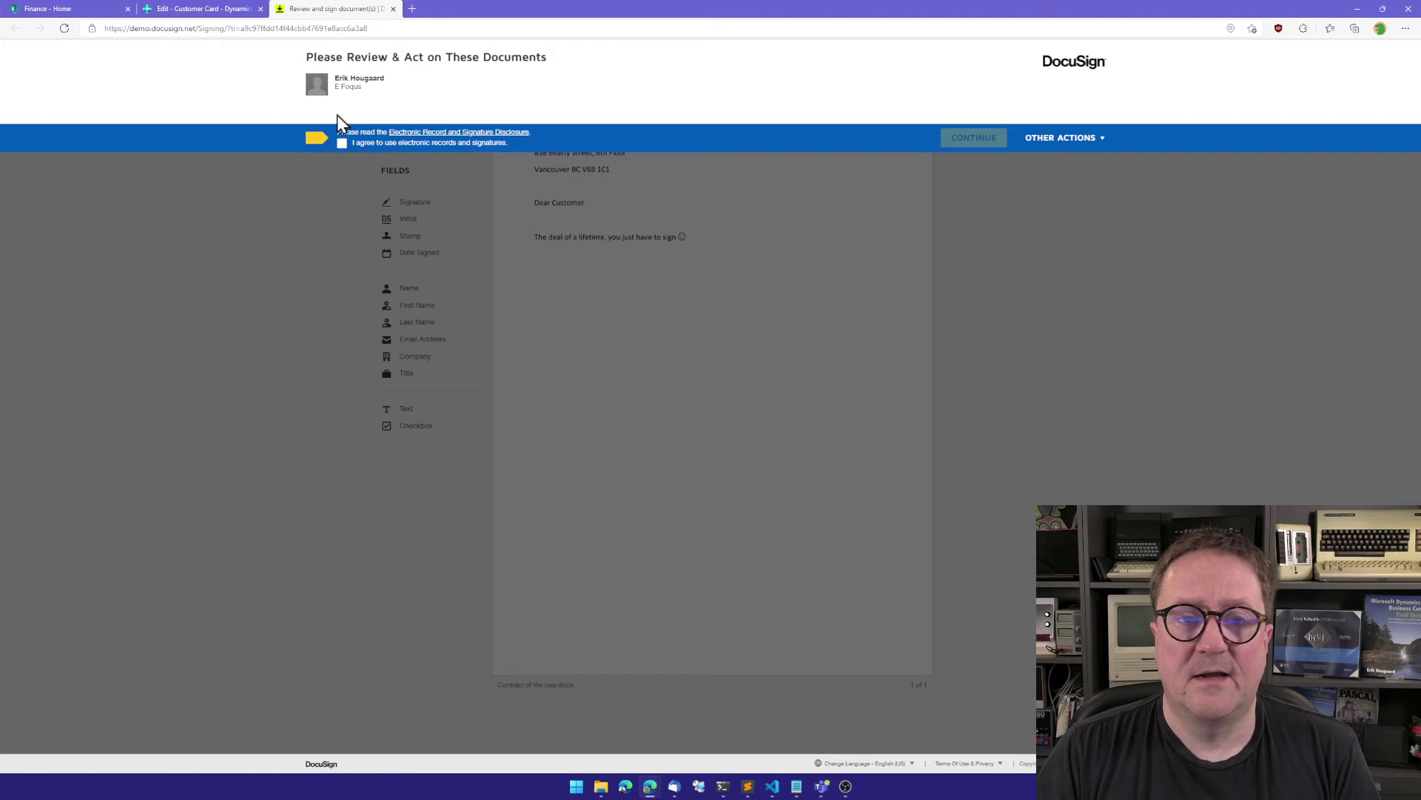
- Accept electronic records, place and adopt a signature below the letter, and finish signing
click(342, 143)
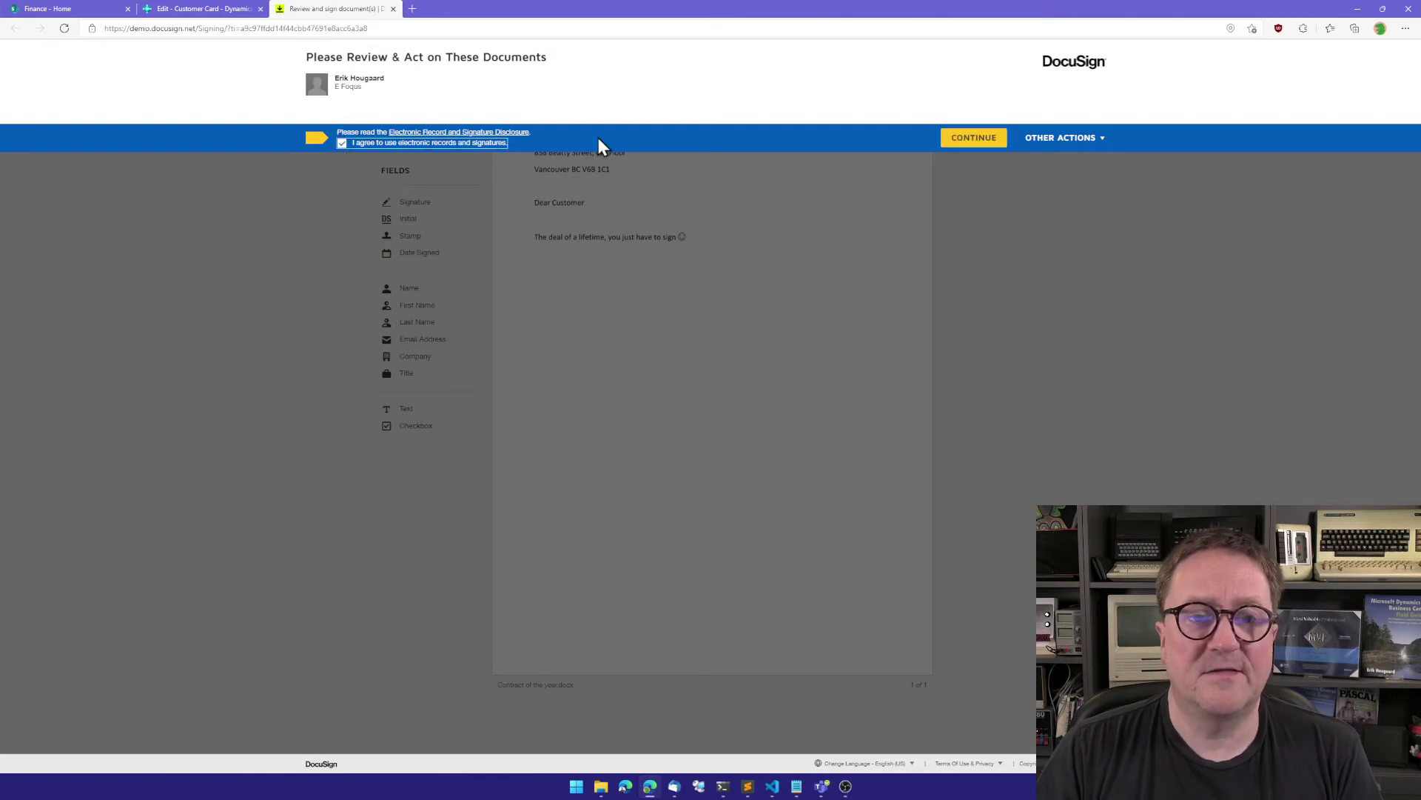
click(972, 137)
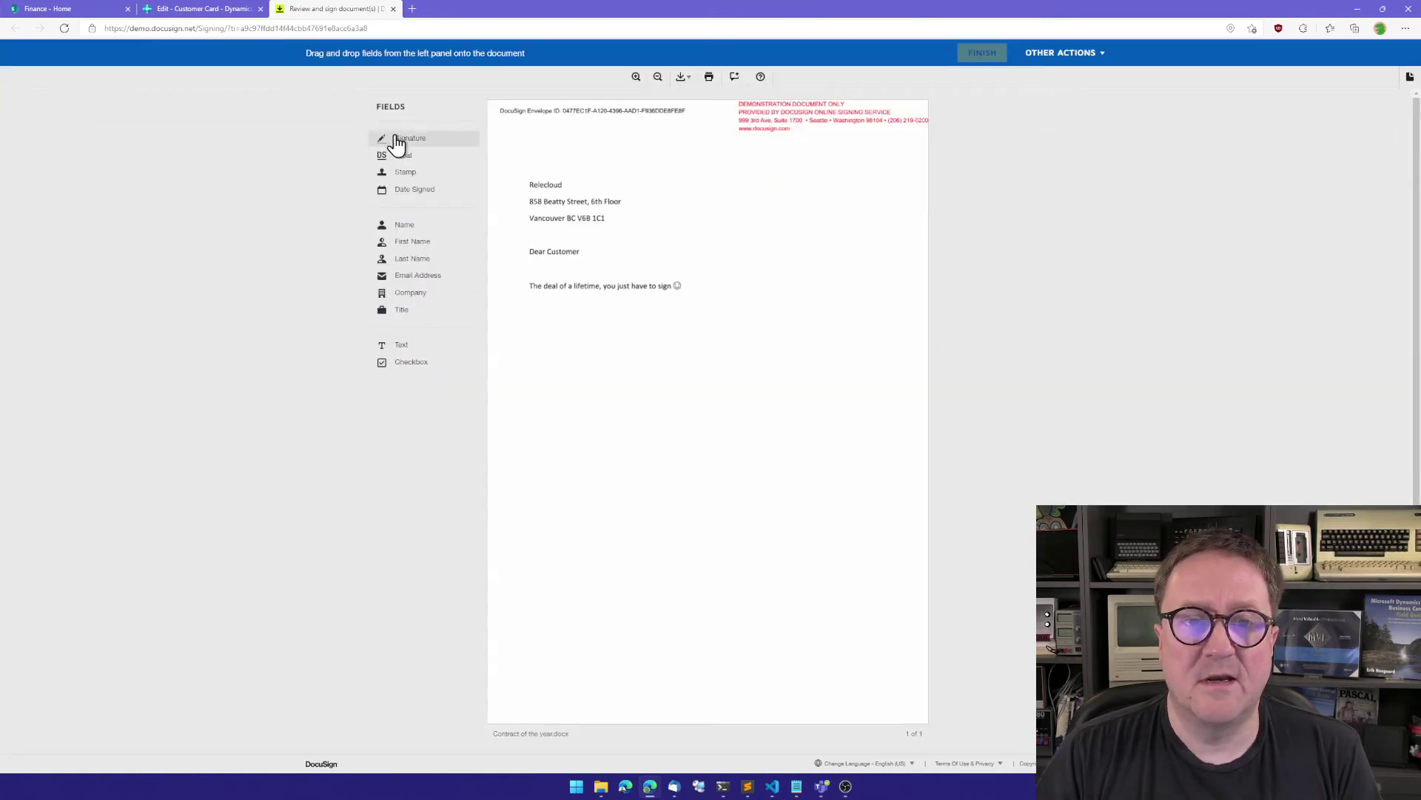
mouse_move(397, 143)
mouse_down()
mouse_move(612, 333)
mouse_move(597, 308)
mouse_up()
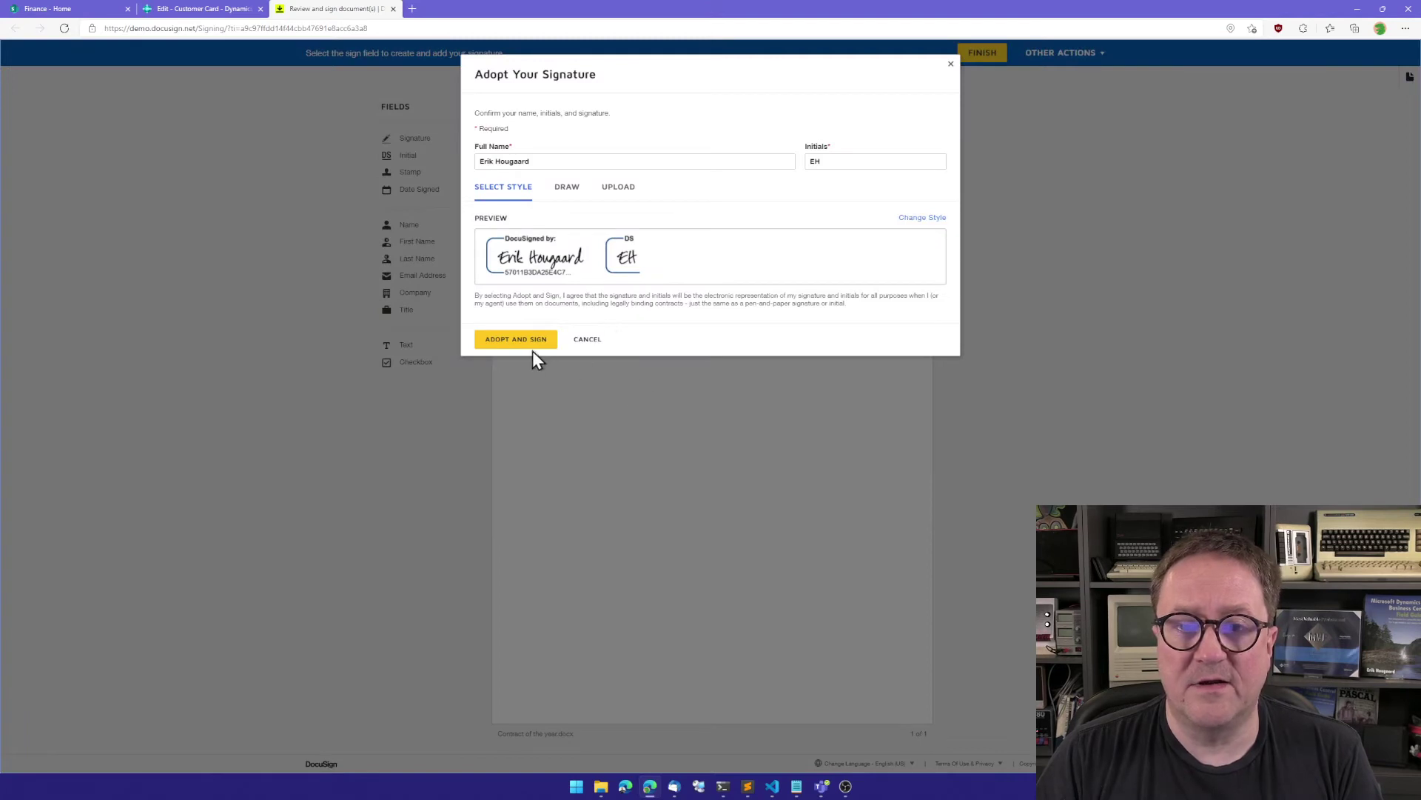
click(531, 340)
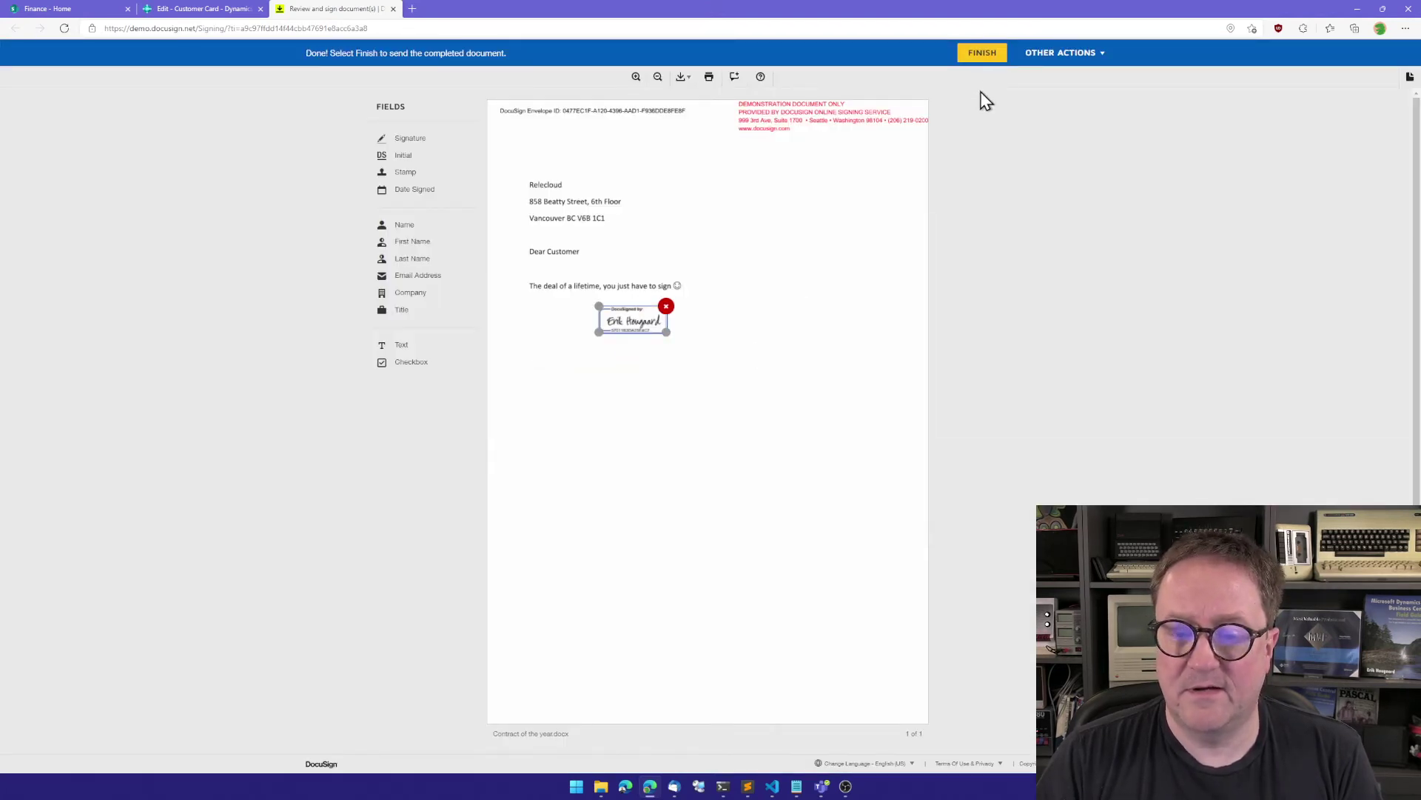
click(985, 54)
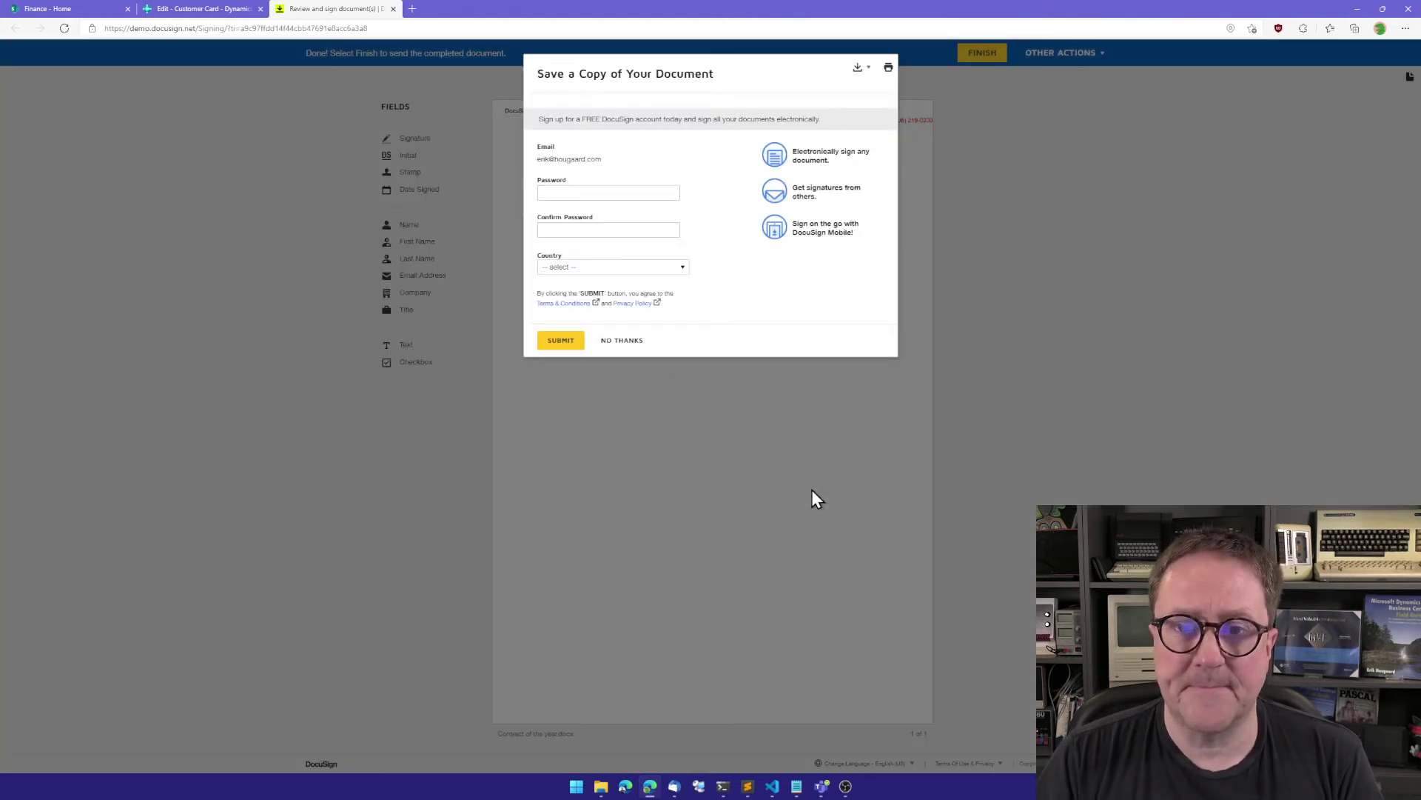
click(621, 342)
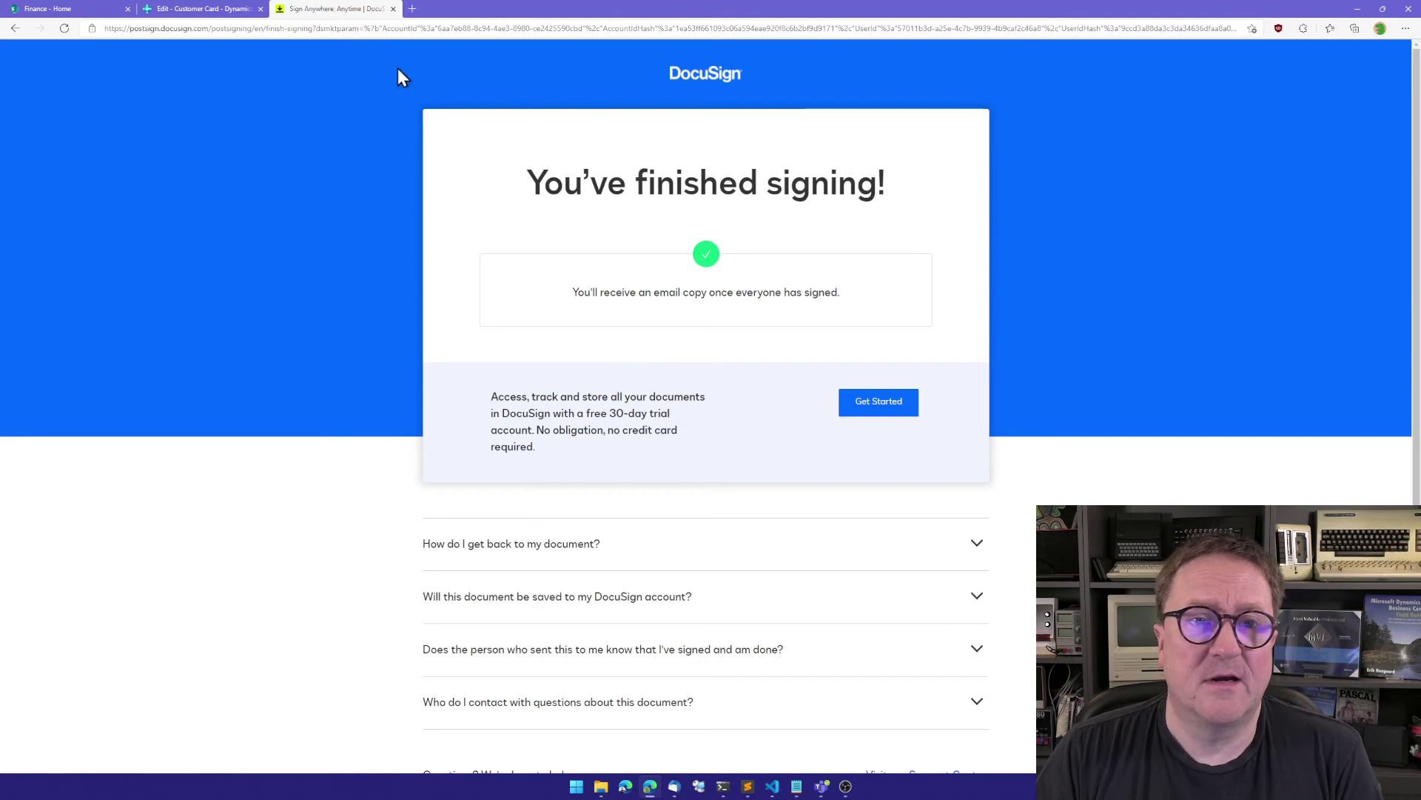
- Refresh the contract's DocuSign status to completed, adding Contract of the year.docx Signed.pdf
click(393, 9)
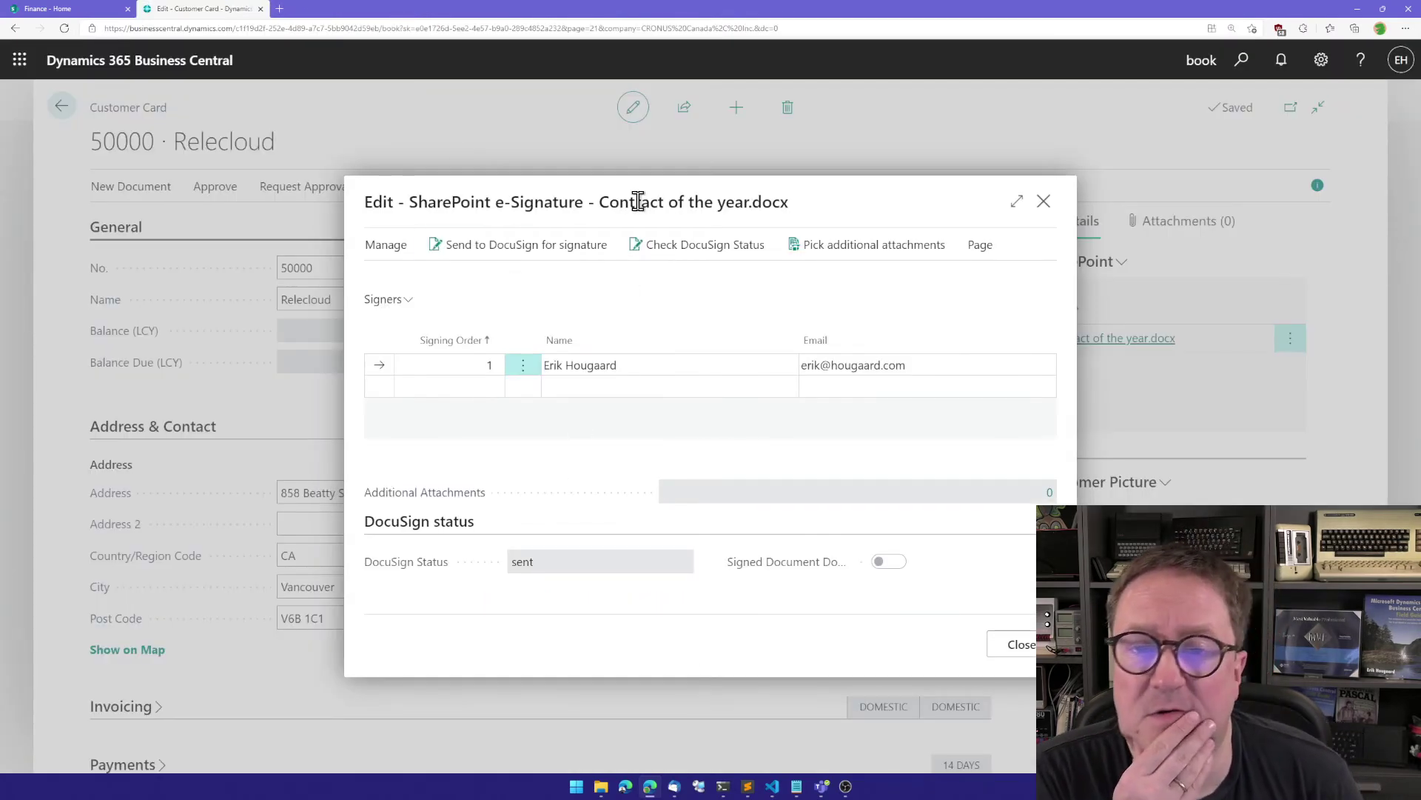
click(695, 246)
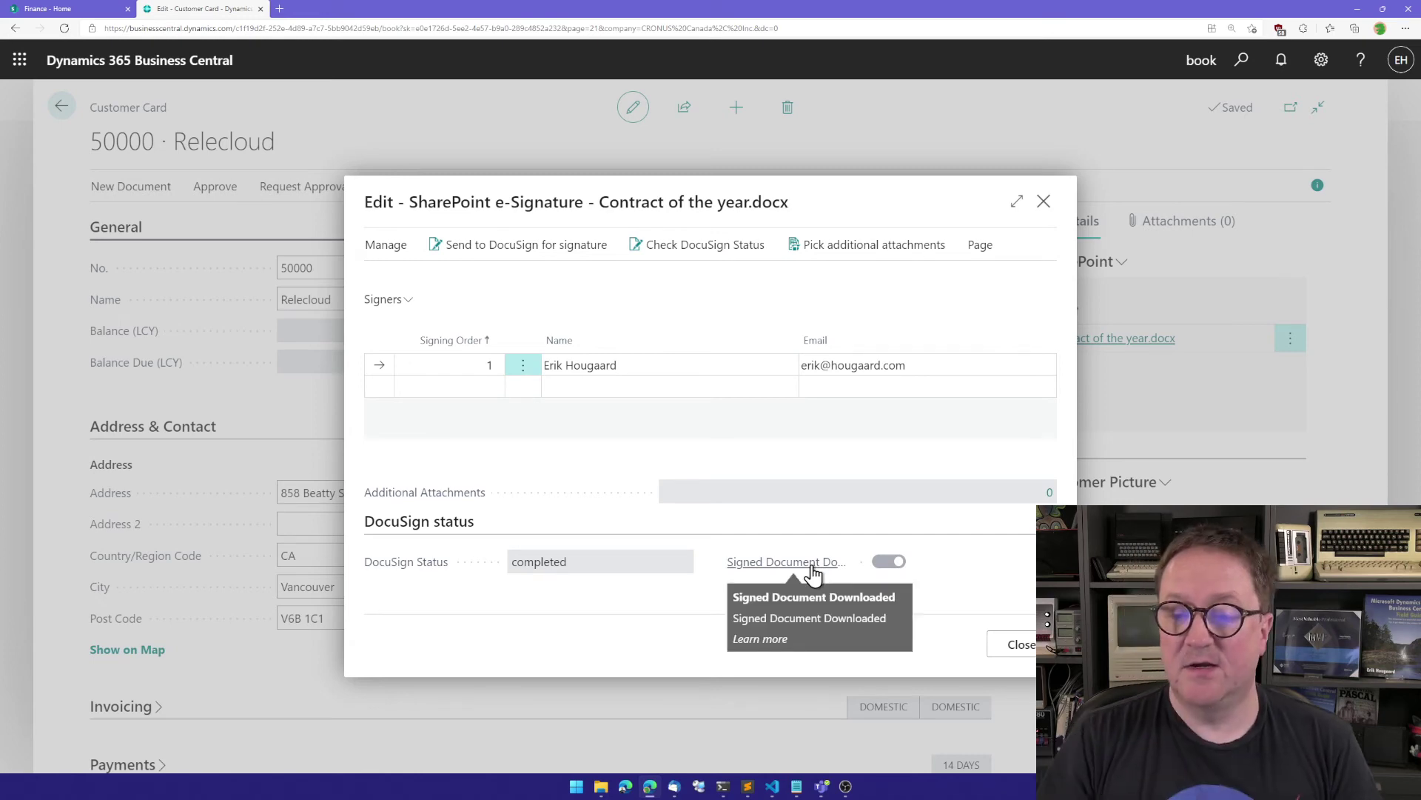
click(1020, 644)
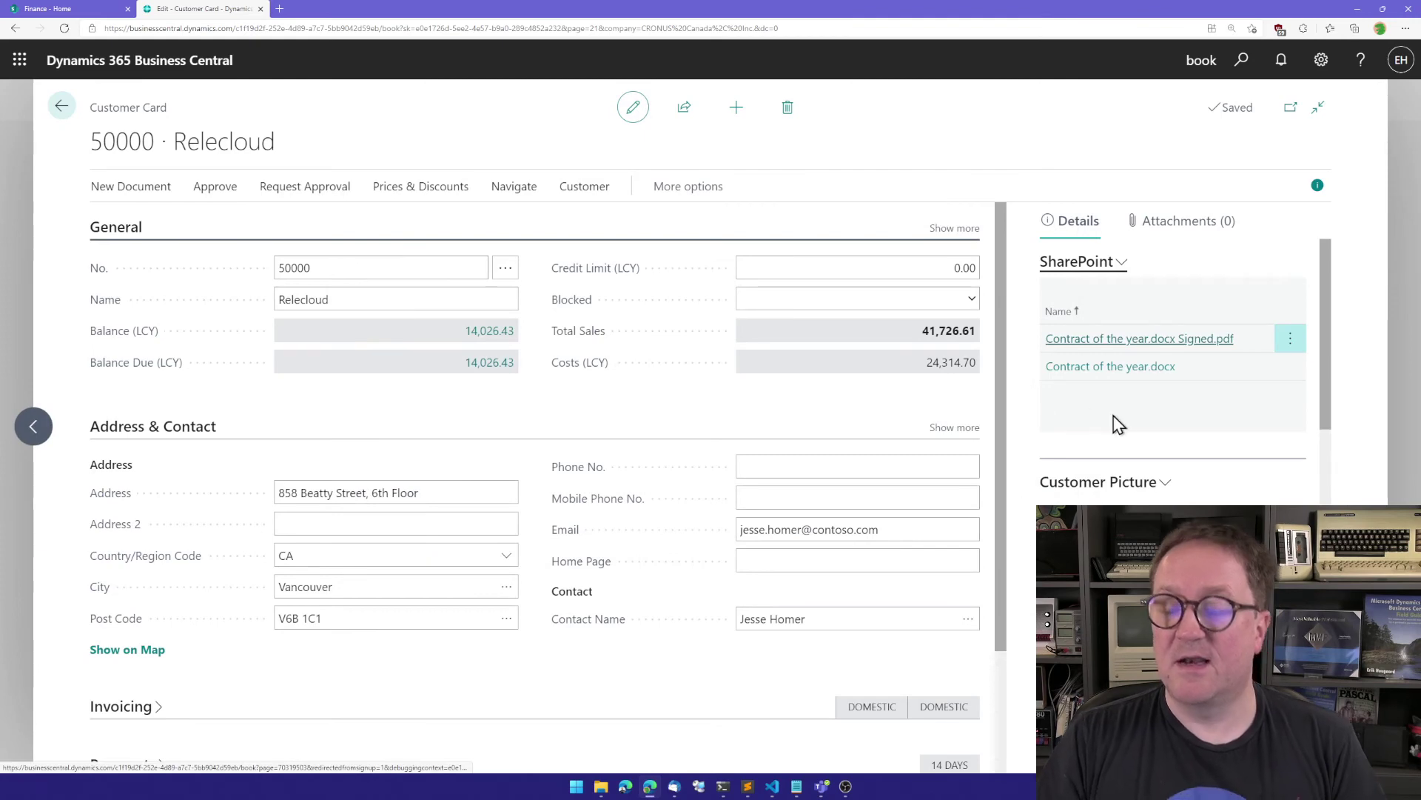
click(1162, 343)
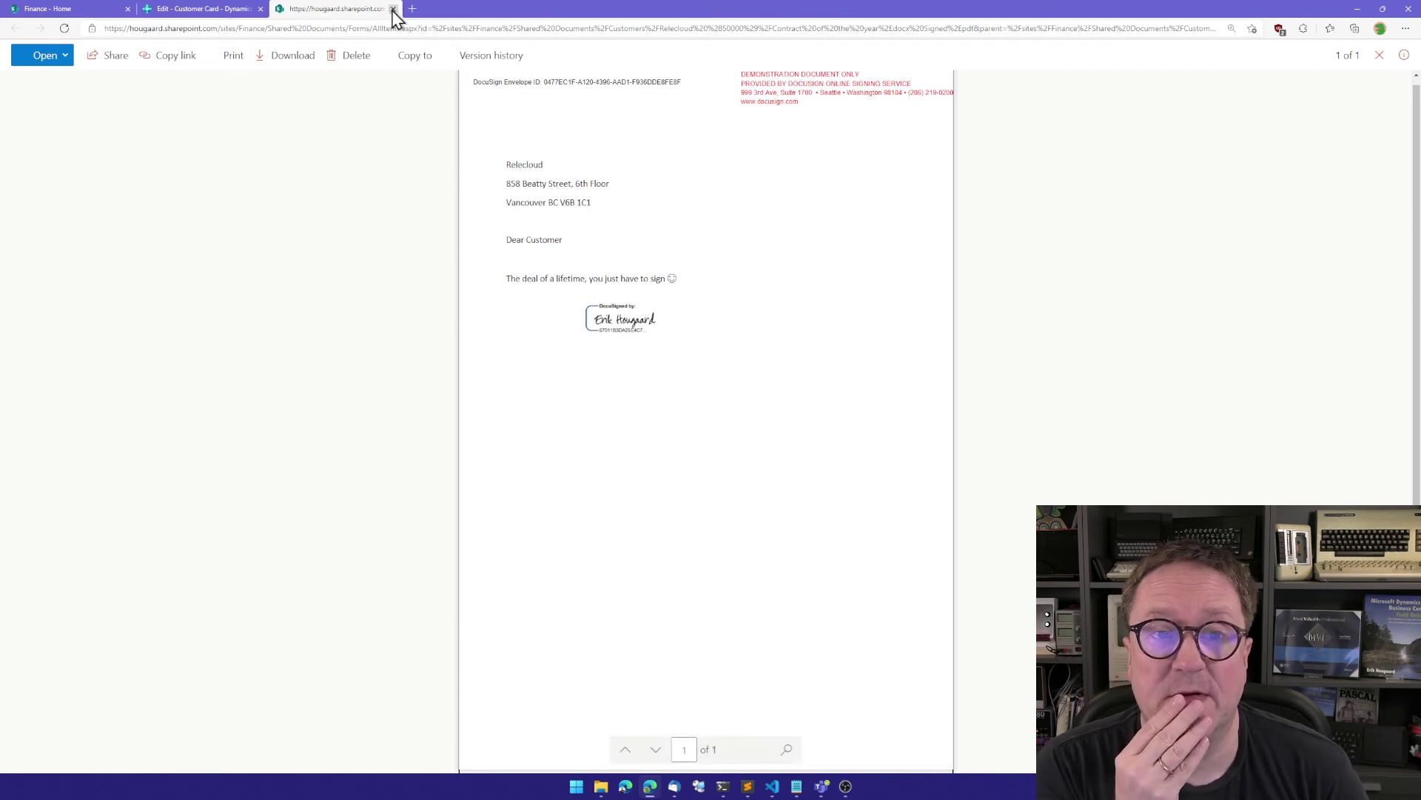
click(394, 9)
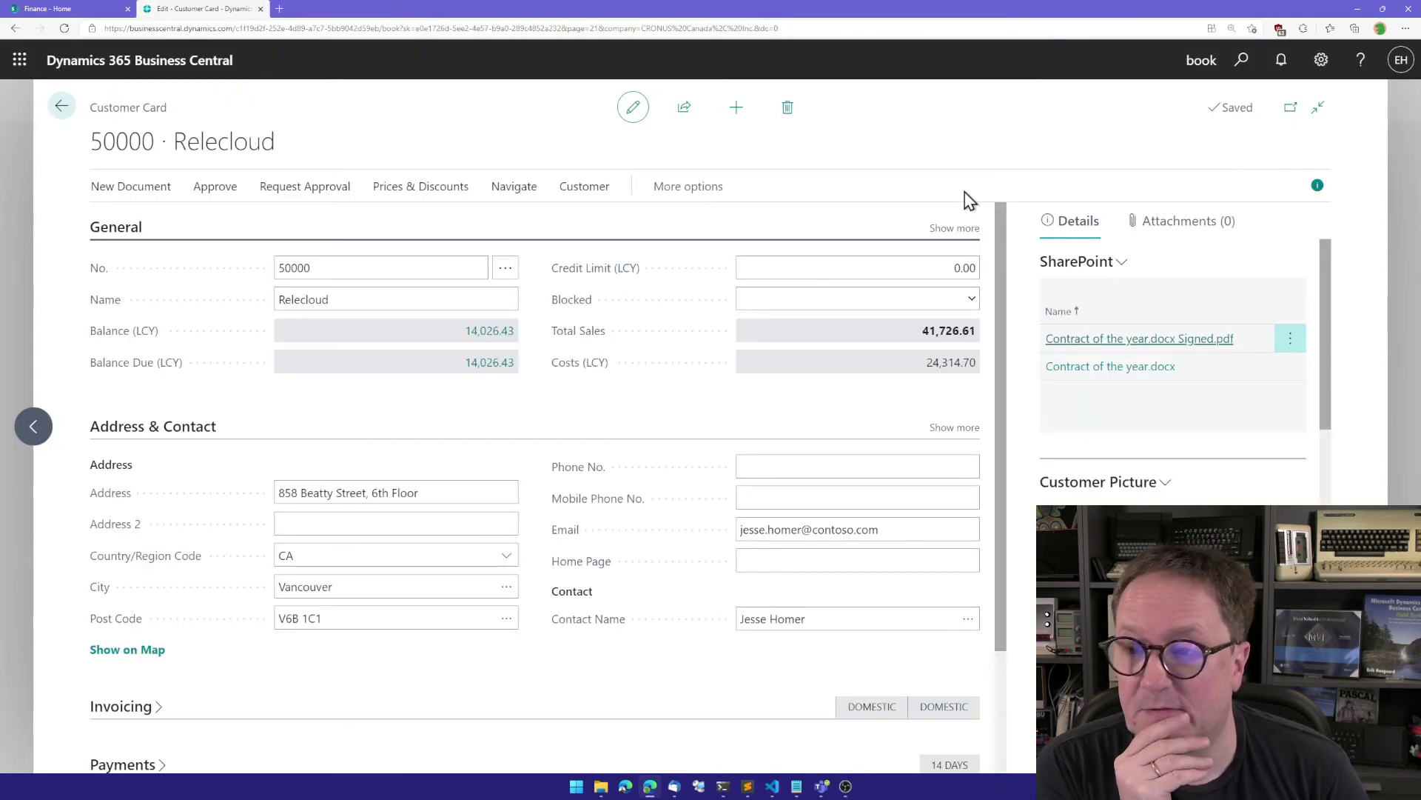